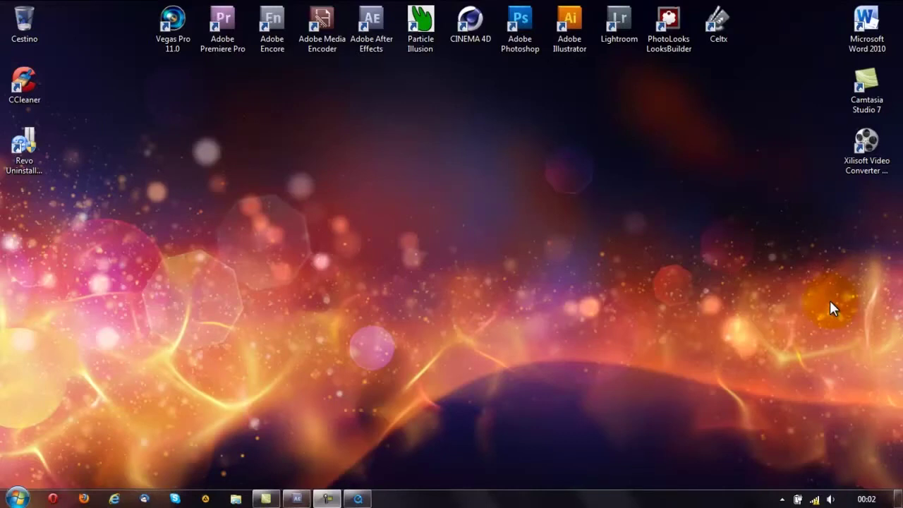
Preview the Omino clip in QuickTime Player, then close it and return to After Effects
{"action": "left_click", "coordinate": [358, 499]}
{"action": "left_click", "coordinate": [450, 469]}
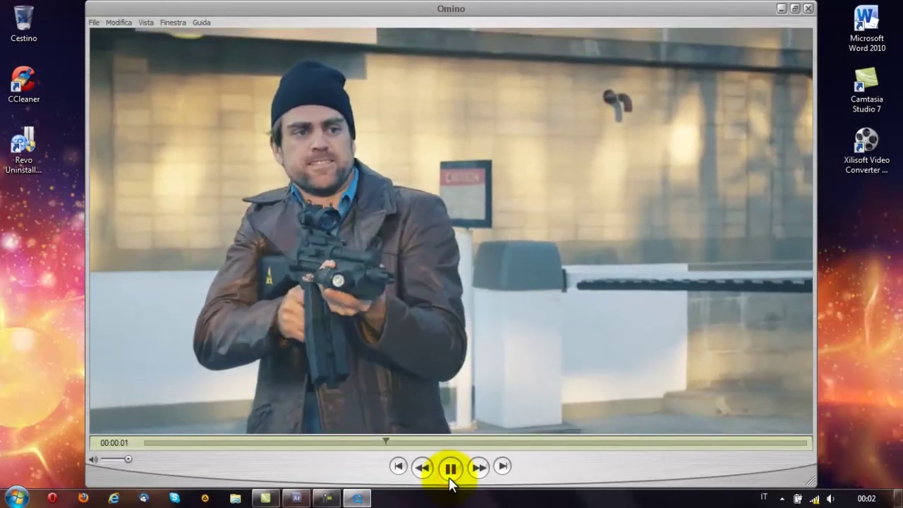
{"action": "left_click", "coordinate": [450, 470]}
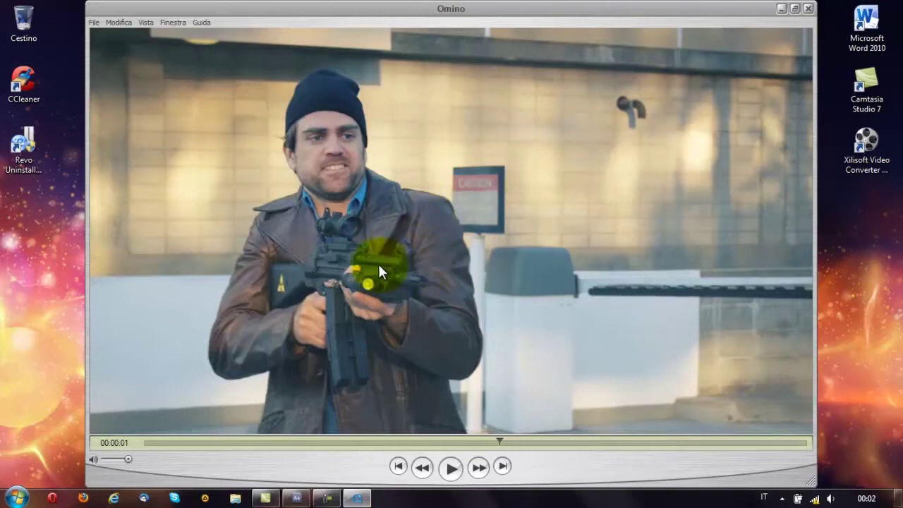
{"action": "left_click", "coordinate": [808, 12]}
{"action": "left_click", "coordinate": [297, 499]}
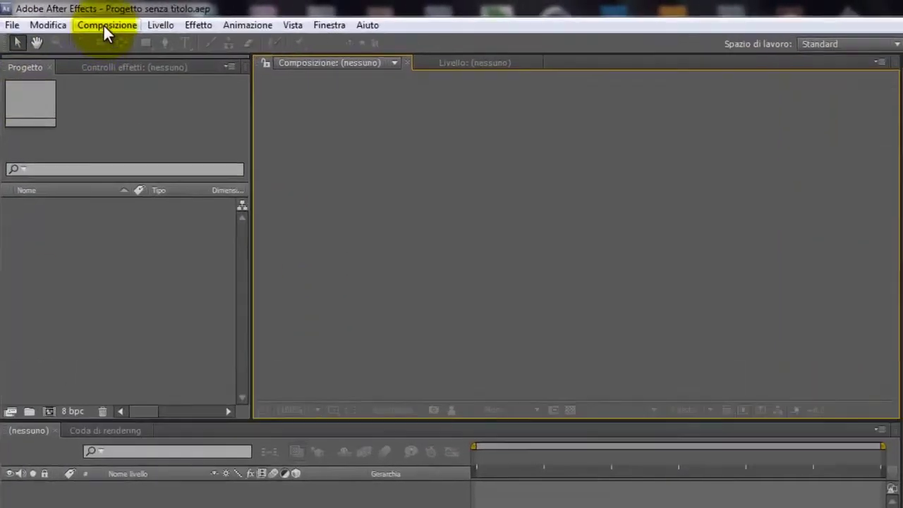
Create a 1280×720, 2-second, 23,976 fps composition named 'rotoscopio', then open the import dialog
{"action": "left_click", "coordinate": [87, 20]}
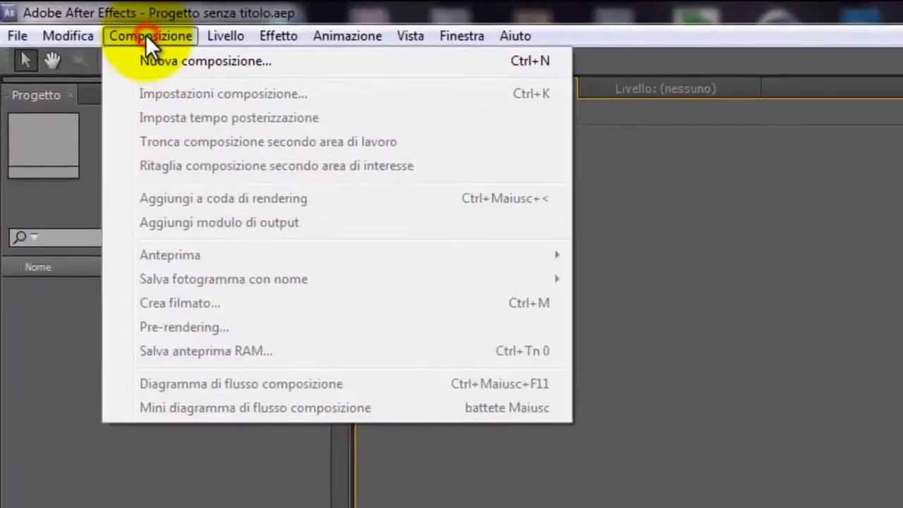
{"action": "left_click", "coordinate": [147, 60]}
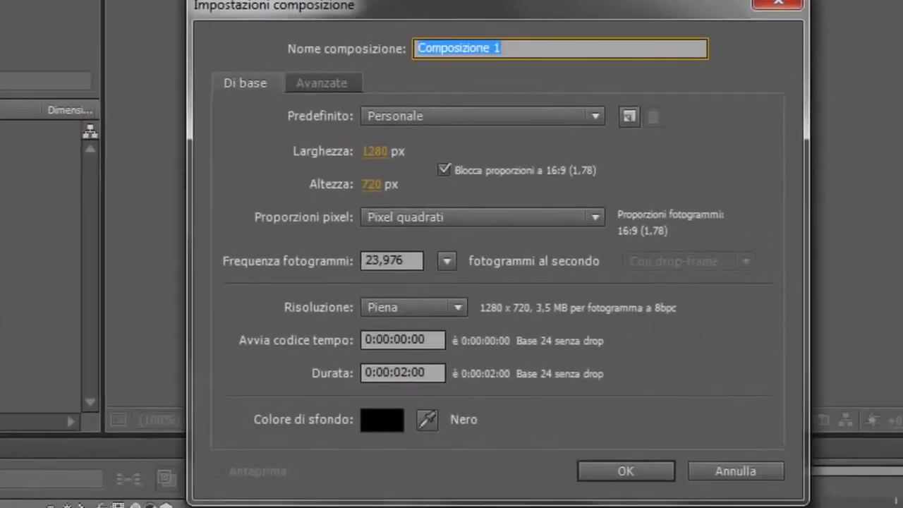
{"action": "type", "text": "rotoscopio"}
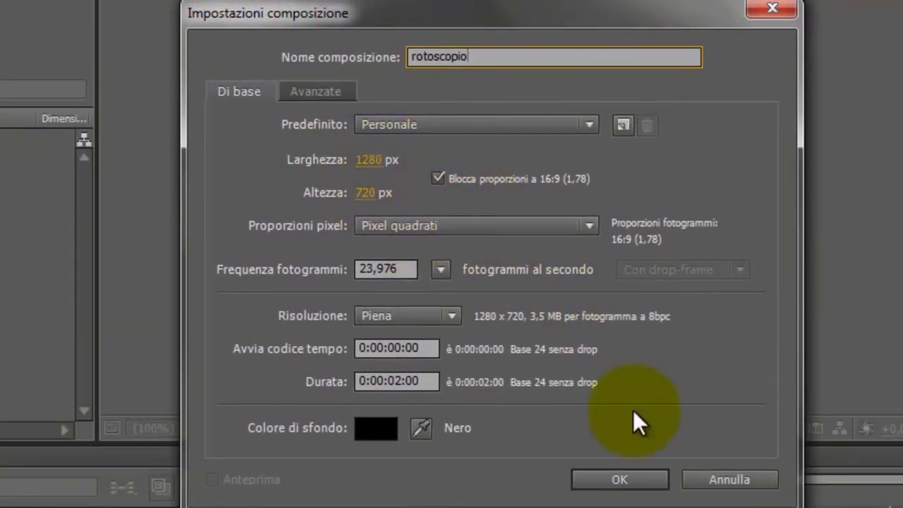
{"action": "left_click", "coordinate": [627, 482]}
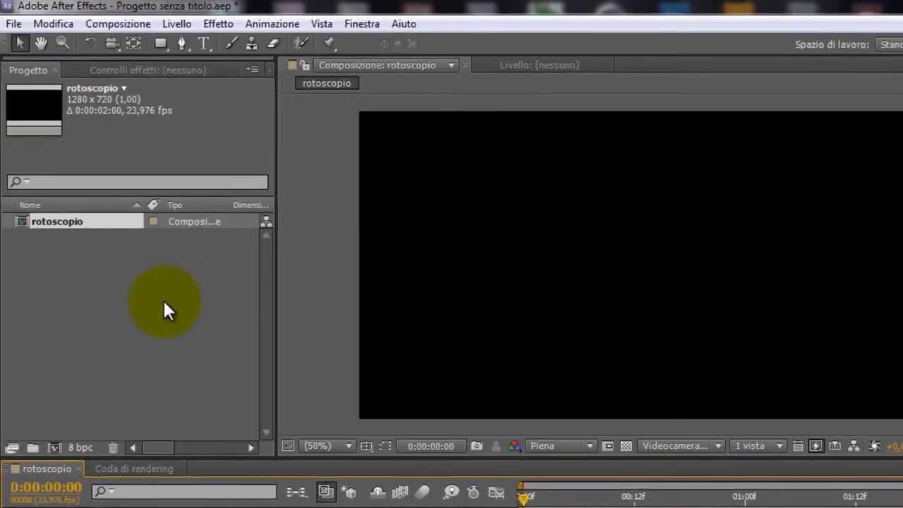
{"action": "left_click", "coordinate": [162, 300]}
{"action": "double_click", "coordinate": [144, 295]}
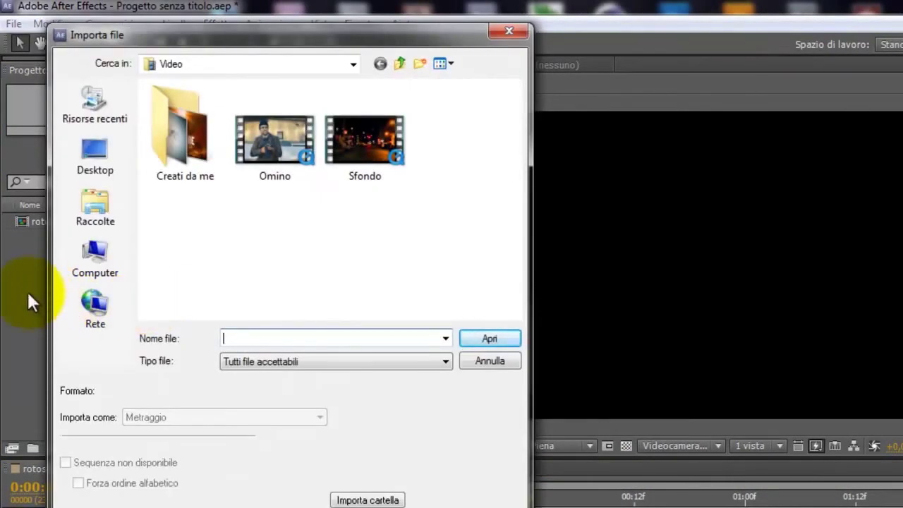
Import the Omino and Sfondo clips from the Video folder
{"action": "left_click", "coordinate": [264, 172]}
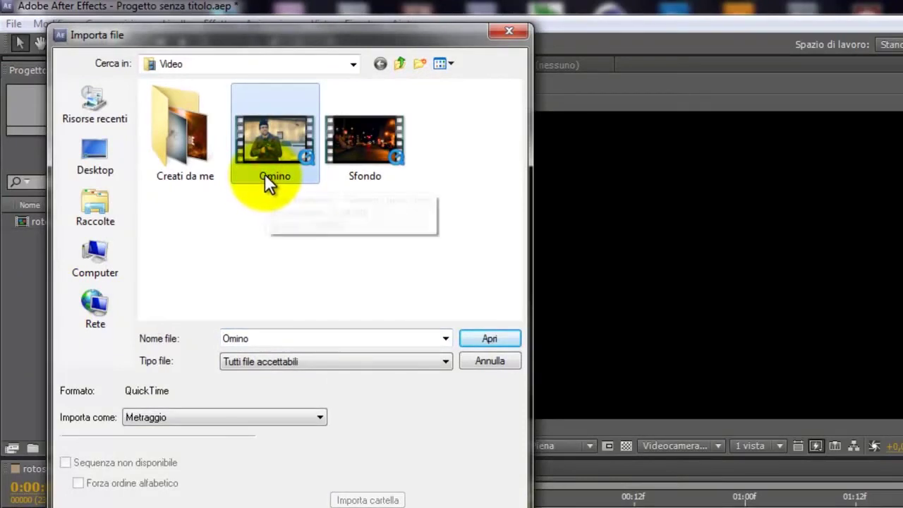
{"action": "left_click", "coordinate": [353, 166], "text": "ctrl"}
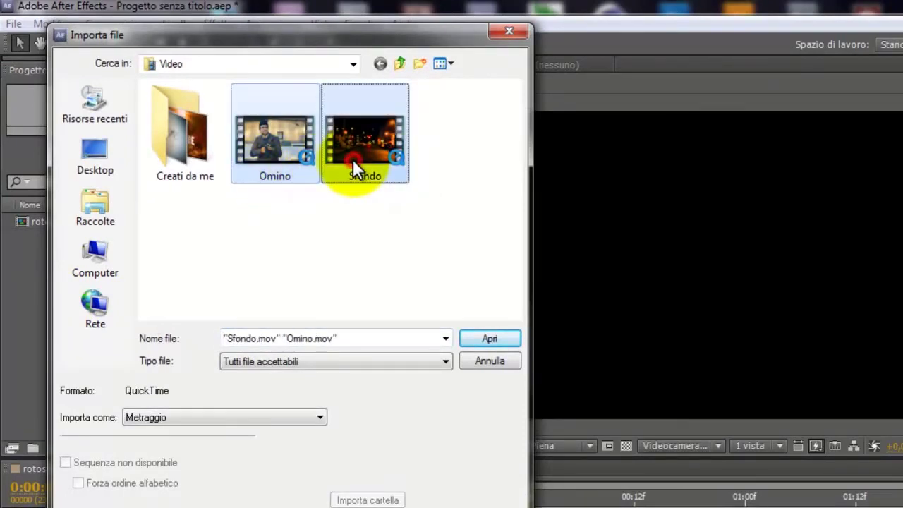
{"action": "left_click", "coordinate": [492, 338]}
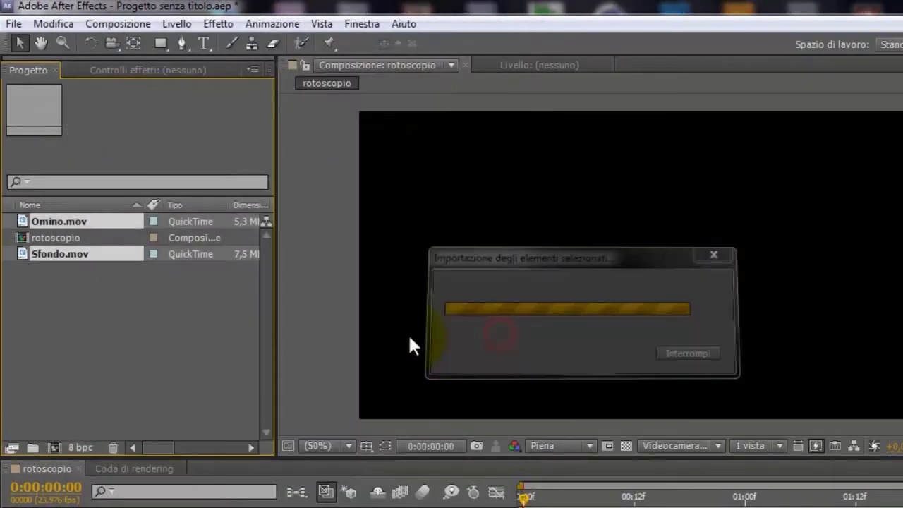
Place Omino.mov as a layer in the rotoscopio composition's timeline
{"action": "left_click", "coordinate": [60, 279]}
{"action": "left_click", "coordinate": [70, 218]}
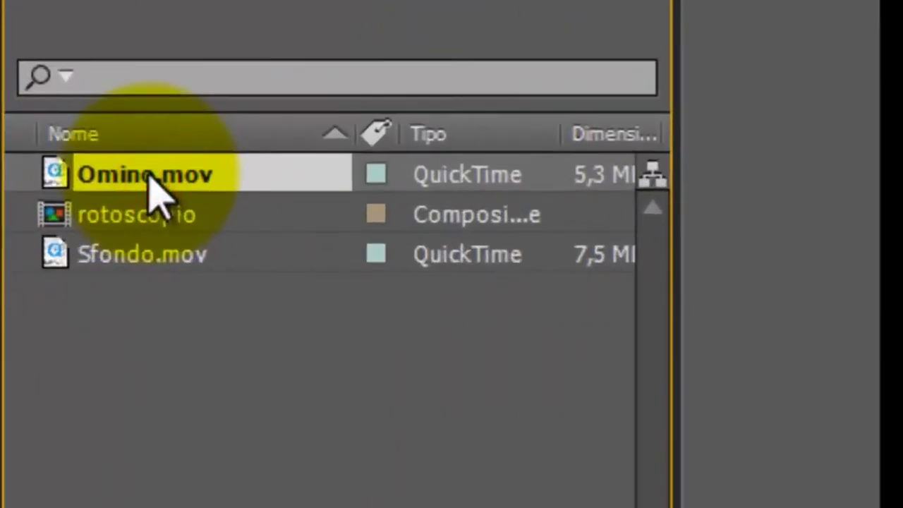
{"action": "left_click", "coordinate": [61, 267]}
{"action": "left_click", "coordinate": [134, 268]}
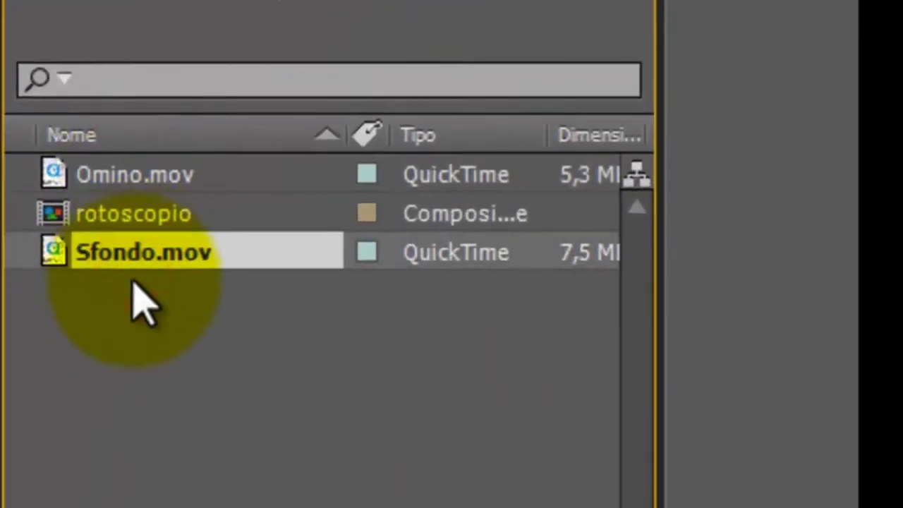
{"action": "left_click", "coordinate": [170, 180]}
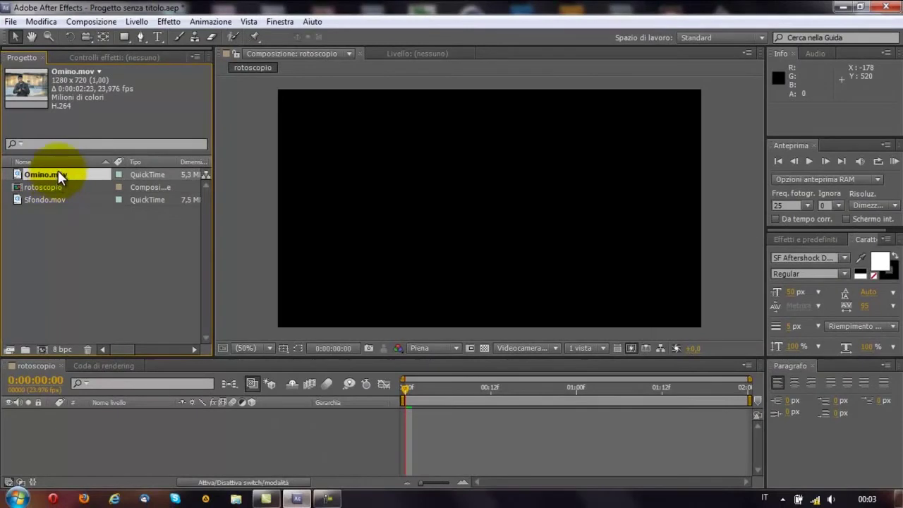
{"action": "left_click_drag", "start_coordinate": [58, 174], "coordinate": [97, 423]}
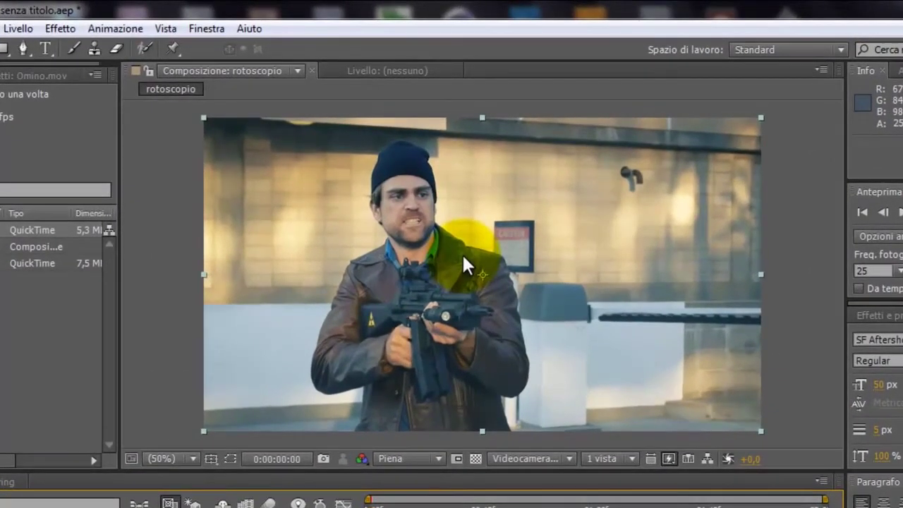
Open the Omino.mov layer in its own Layer viewer
{"action": "double_click", "coordinate": [462, 256]}
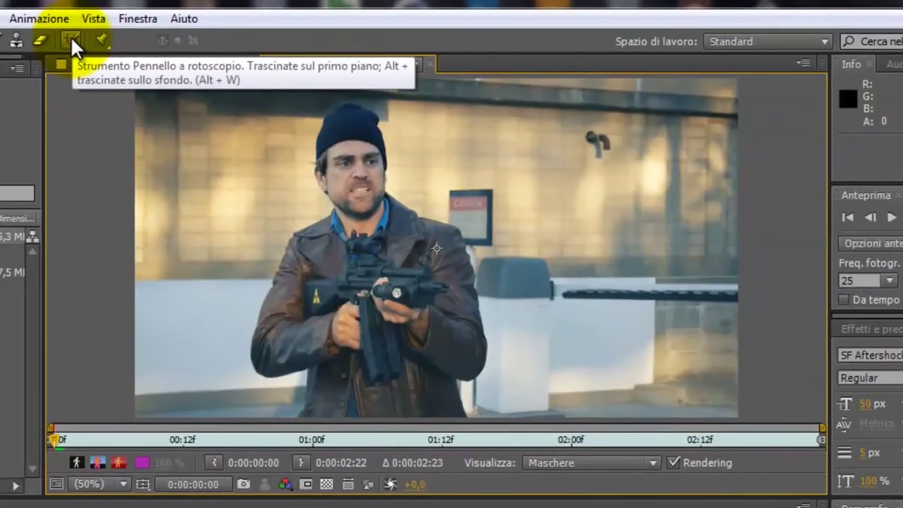
Enlarge the layer viewer and paint a Roto Brush foreground stroke over the man
{"action": "left_click", "coordinate": [71, 36]}
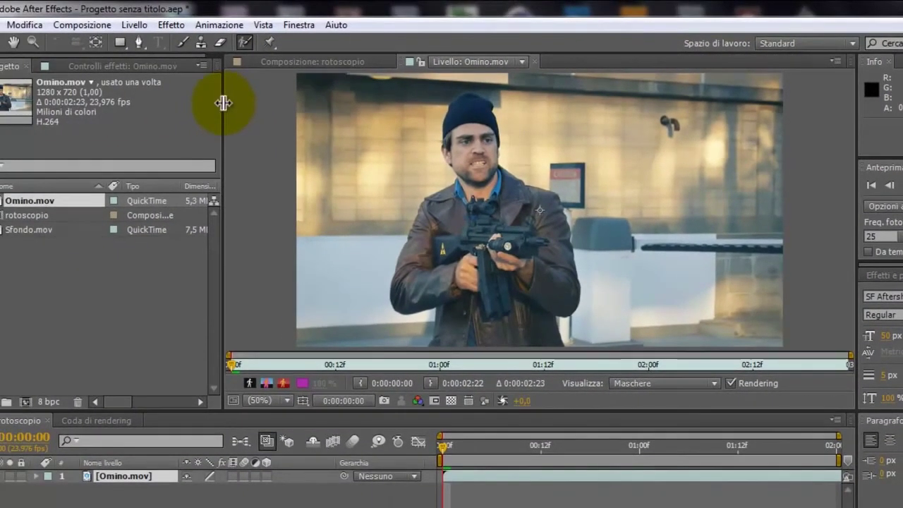
{"action": "left_click_drag", "start_coordinate": [223, 104], "coordinate": [56, 92]}
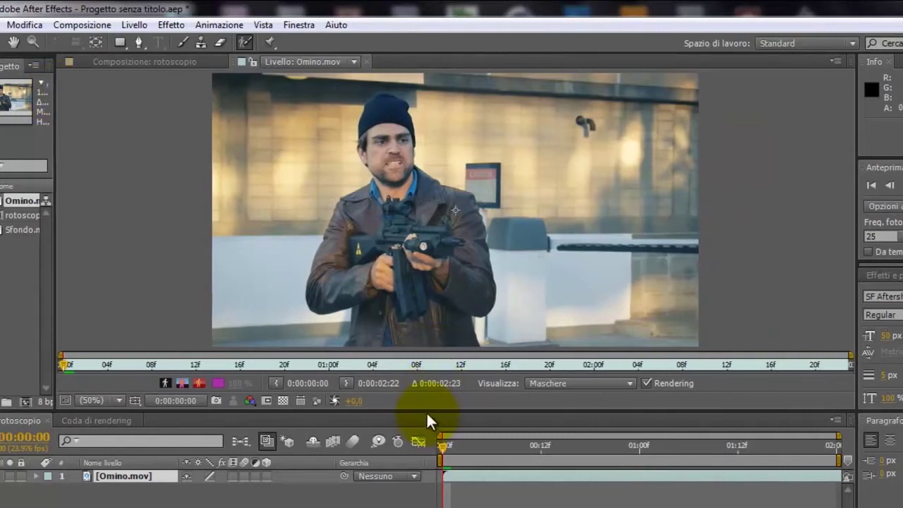
{"action": "left_click_drag", "start_coordinate": [427, 416], "coordinate": [431, 507]}
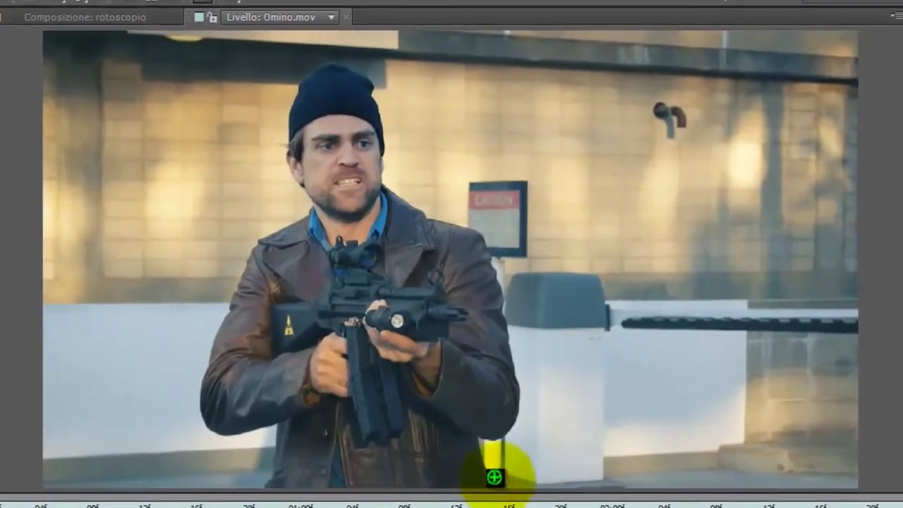
{"action": "mouse_move", "coordinate": [494, 478]}
{"action": "left_mouse_down"}
{"action": "mouse_move", "coordinate": [515, 429]}
{"action": "mouse_move", "coordinate": [506, 301]}
{"action": "mouse_move", "coordinate": [396, 186]}
{"action": "mouse_move", "coordinate": [367, 73]}
{"action": "mouse_move", "coordinate": [286, 99]}
{"action": "mouse_move", "coordinate": [295, 194]}
{"action": "mouse_move", "coordinate": [231, 264]}
{"action": "mouse_move", "coordinate": [195, 373]}
{"action": "mouse_move", "coordinate": [259, 436]}
{"action": "mouse_move", "coordinate": [259, 483]}
{"action": "left_mouse_up"}
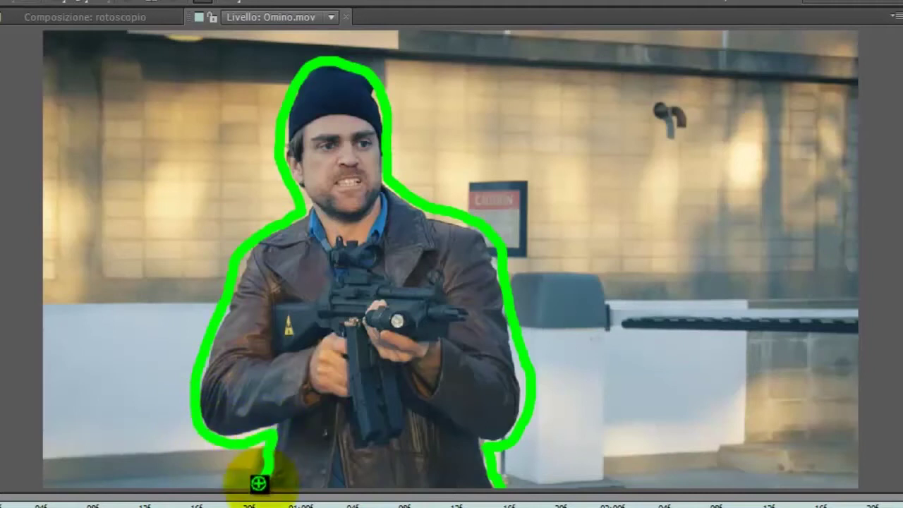
Add Roto Brush strokes along the top and right frame edges, then remove the wall and barrier
{"action": "left_click_drag", "start_coordinate": [259, 483], "coordinate": [259, 487]}
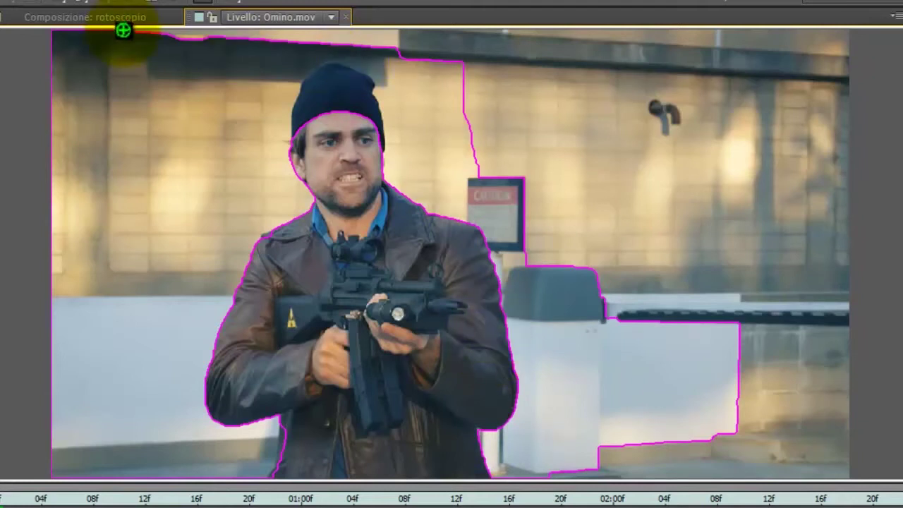
{"action": "left_click_drag", "start_coordinate": [136, 30], "coordinate": [852, 47]}
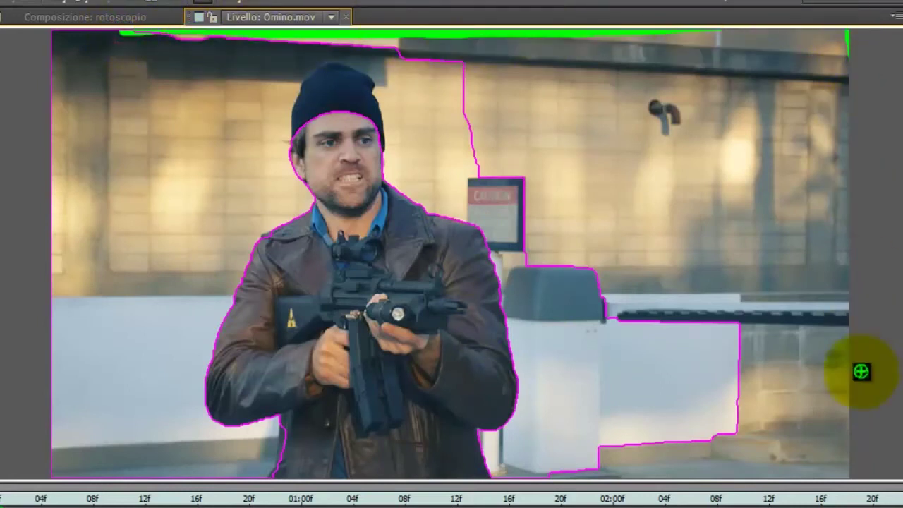
{"action": "left_click_drag", "start_coordinate": [852, 47], "coordinate": [847, 471]}
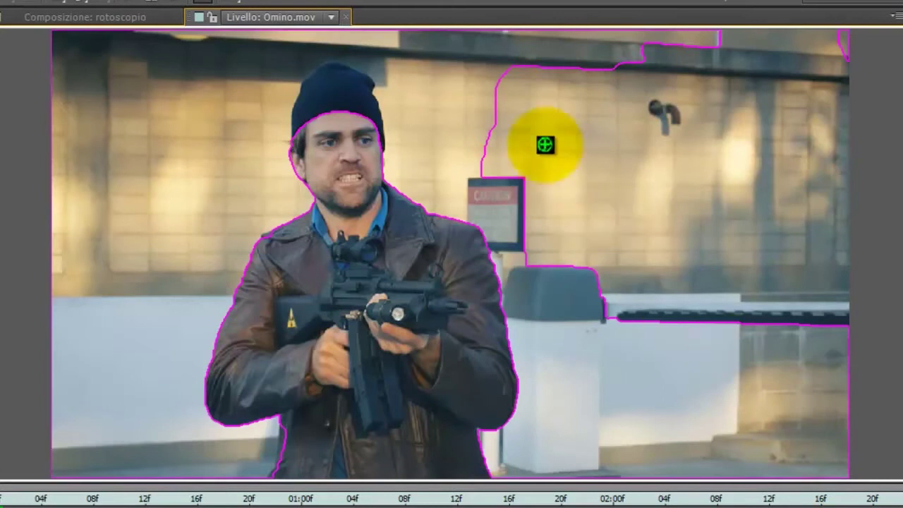
{"action": "left_click_drag", "start_coordinate": [494, 77], "coordinate": [766, 333]}
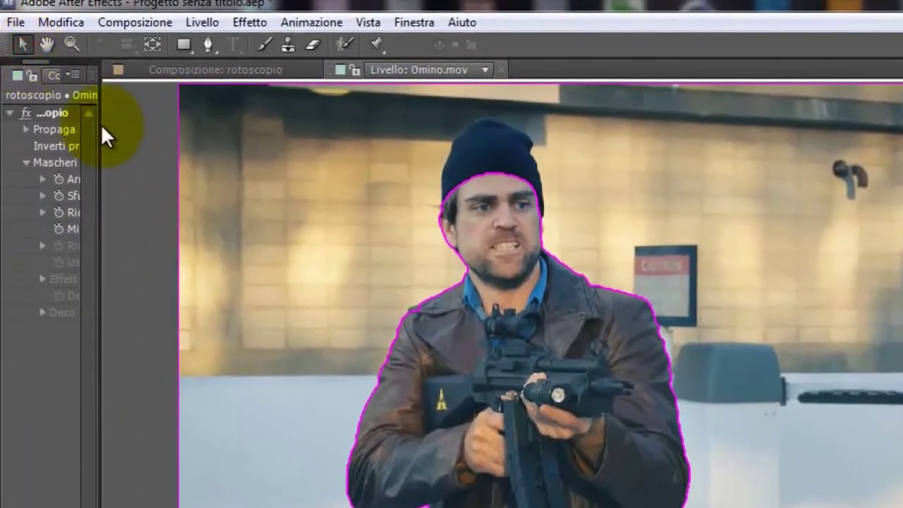
{"action": "left_click_drag", "start_coordinate": [99, 124], "coordinate": [314, 136]}
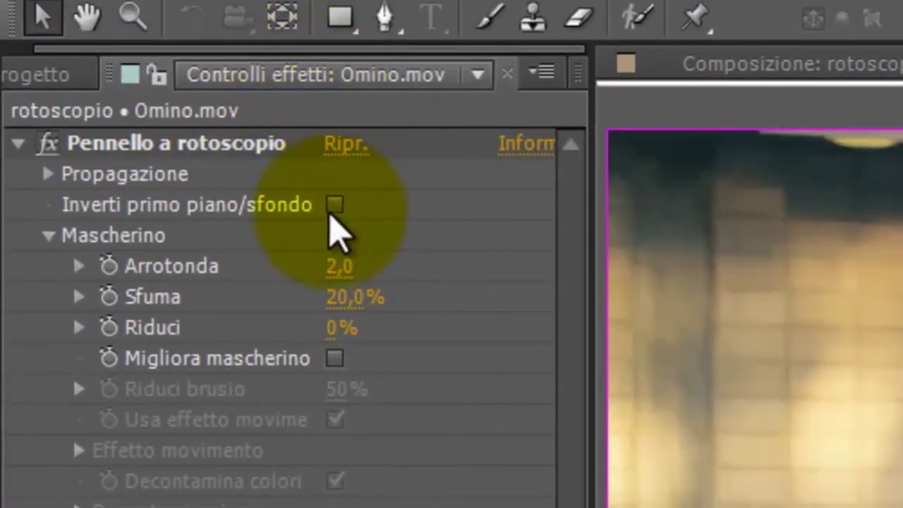
Enable Inverti primo piano/sfondo in the Pennello a rotoscopio effect
{"action": "left_click", "coordinate": [335, 205]}
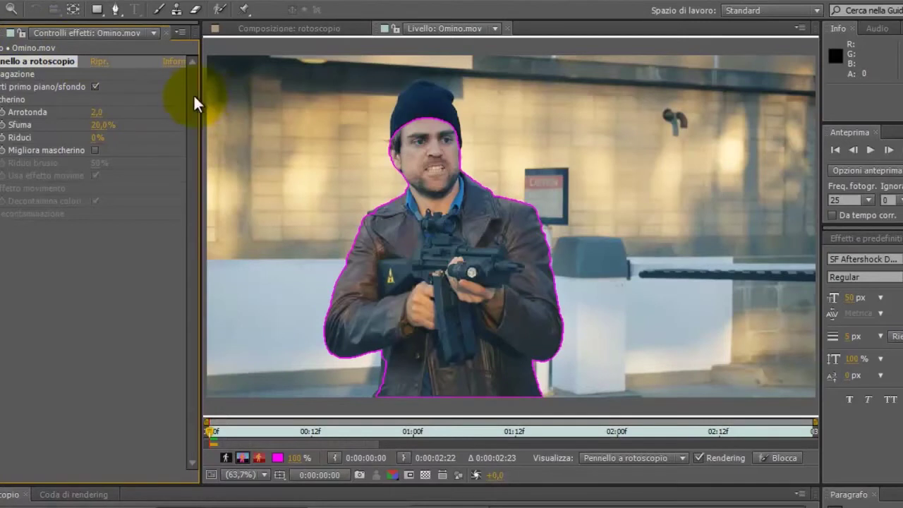
{"action": "left_click_drag", "start_coordinate": [201, 95], "coordinate": [97, 95]}
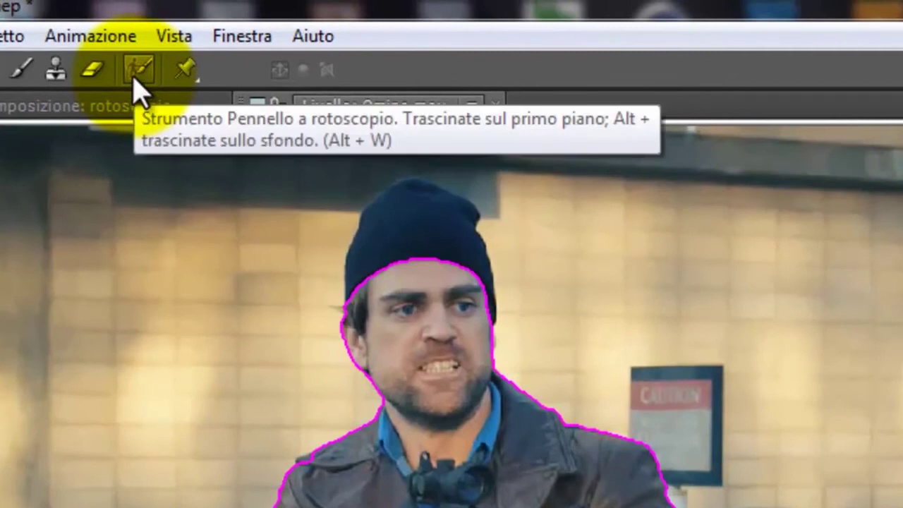
{"action": "left_click", "coordinate": [138, 70]}
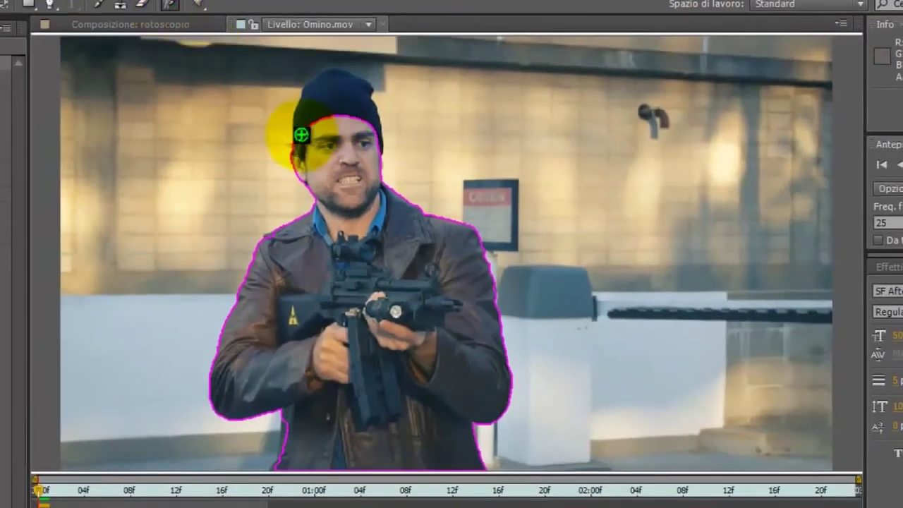
Mark background beside the coat's lower left and refine the matte along the face's left edge
{"action": "left_click_drag", "start_coordinate": [288, 424], "coordinate": [302, 460]}
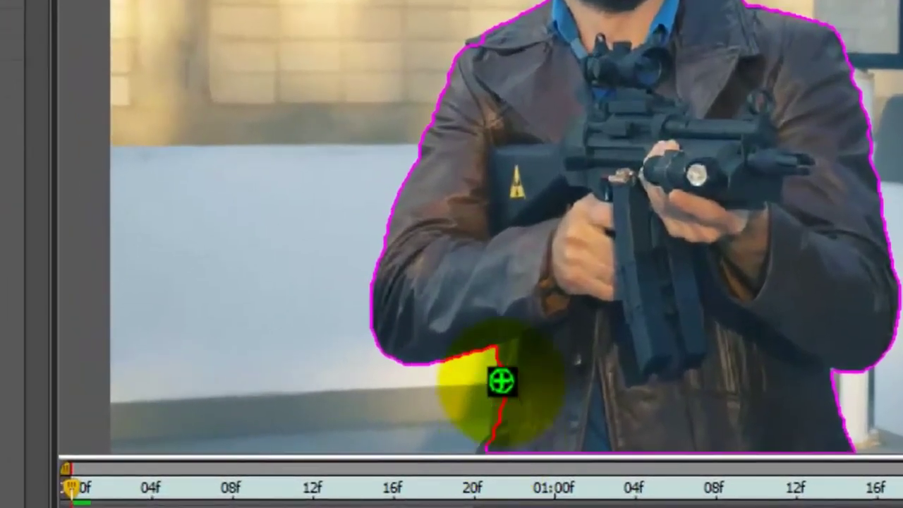
{"action": "mouse_move", "coordinate": [501, 382]}
{"action": "left_mouse_down"}
{"action": "mouse_move", "coordinate": [492, 430]}
{"action": "mouse_move", "coordinate": [499, 393]}
{"action": "left_mouse_up"}
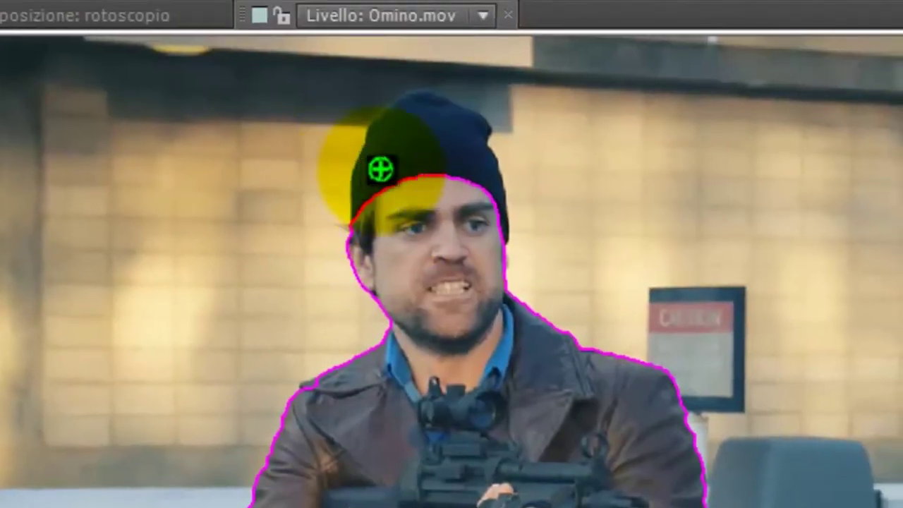
{"action": "left_click_drag", "start_coordinate": [379, 167], "coordinate": [386, 243]}
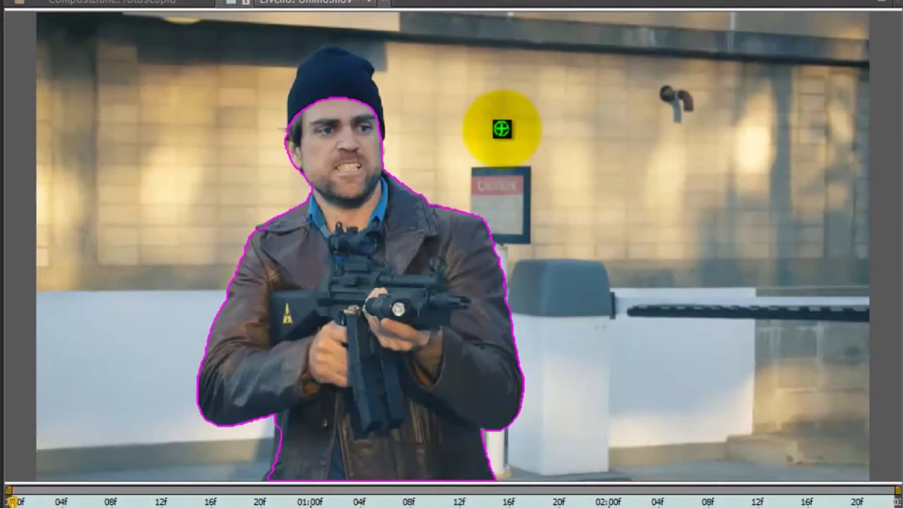
{"action": "left_click_drag", "start_coordinate": [528, 106], "coordinate": [591, 128]}
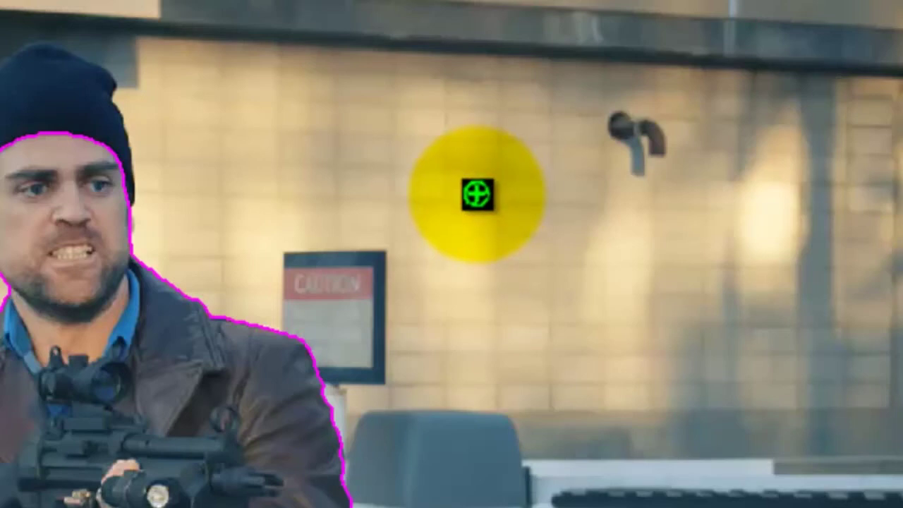
{"action": "mouse_move", "coordinate": [478, 194]}
{"action": "left_mouse_down"}
{"action": "mouse_move", "coordinate": [561, 195]}
{"action": "mouse_move", "coordinate": [490, 205]}
{"action": "left_mouse_up"}
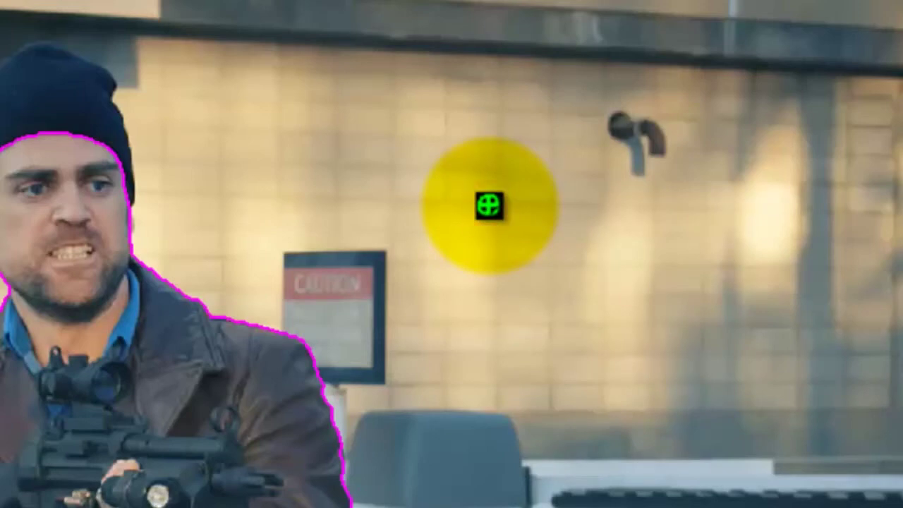
{"action": "mouse_move", "coordinate": [494, 205]}
{"action": "left_mouse_down"}
{"action": "mouse_move", "coordinate": [553, 208]}
{"action": "mouse_move", "coordinate": [498, 212]}
{"action": "left_mouse_up"}
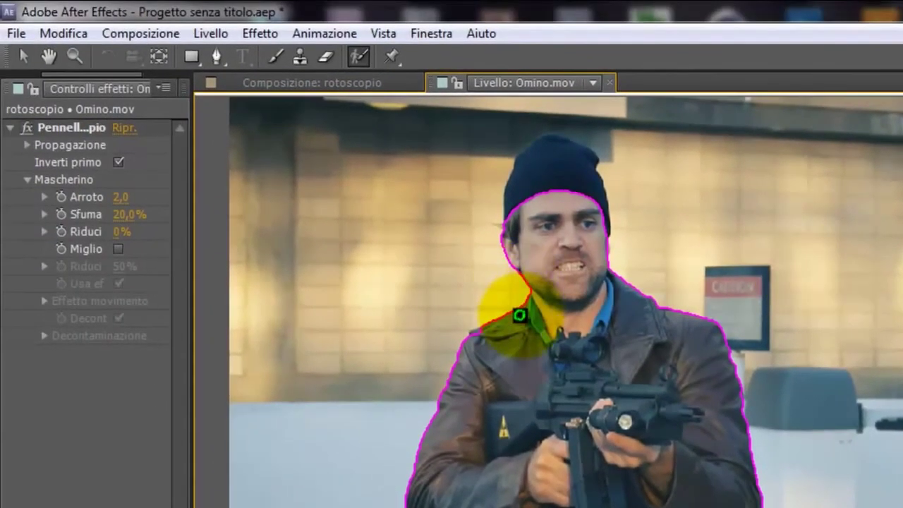
Zoom in on the man's face and add the whole hat to the foreground matte
{"action": "scroll", "coordinate": [520, 315], "scroll_direction": "up", "scroll_amount": 2}
{"action": "scroll", "coordinate": [520, 314], "scroll_direction": "up", "scroll_amount": 2}
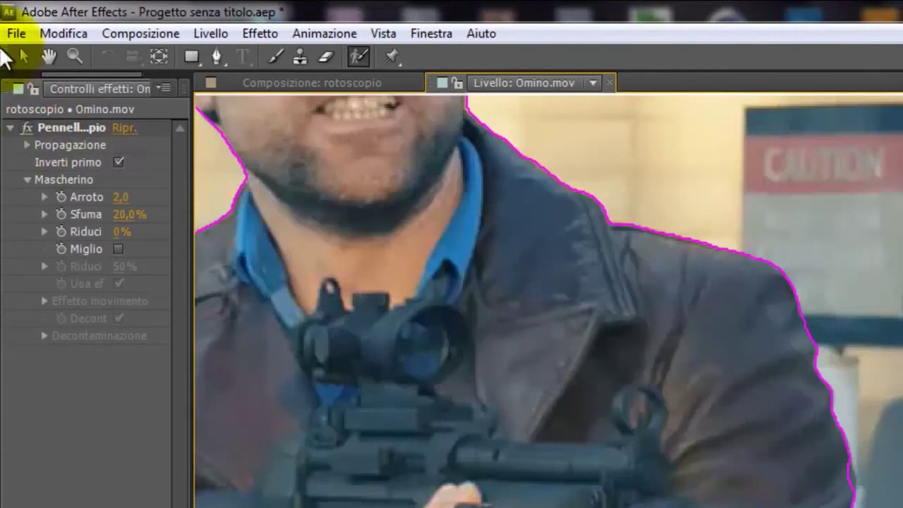
{"action": "mouse_move", "coordinate": [516, 356]}
{"action": "left_mouse_down"}
{"action": "mouse_move", "coordinate": [605, 299]}
{"action": "mouse_move", "coordinate": [802, 484]}
{"action": "left_mouse_up"}
{"action": "mouse_move", "coordinate": [637, 269]}
{"action": "left_mouse_down"}
{"action": "mouse_move", "coordinate": [735, 288]}
{"action": "mouse_move", "coordinate": [723, 374]}
{"action": "mouse_move", "coordinate": [721, 306]}
{"action": "mouse_move", "coordinate": [716, 344]}
{"action": "mouse_move", "coordinate": [708, 331]}
{"action": "left_mouse_up"}
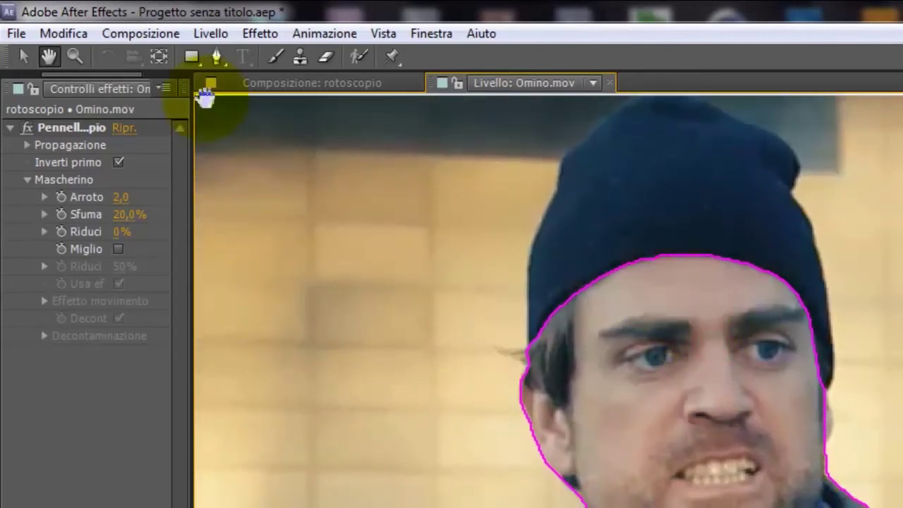
{"action": "left_click", "coordinate": [358, 57]}
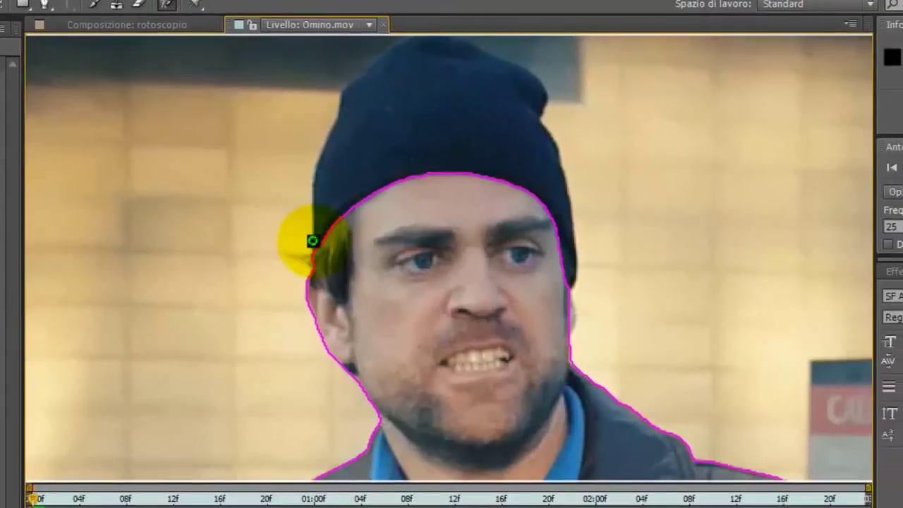
{"action": "mouse_move", "coordinate": [309, 246]}
{"action": "left_mouse_down"}
{"action": "mouse_move", "coordinate": [570, 192]}
{"action": "mouse_move", "coordinate": [586, 268]}
{"action": "left_mouse_up"}
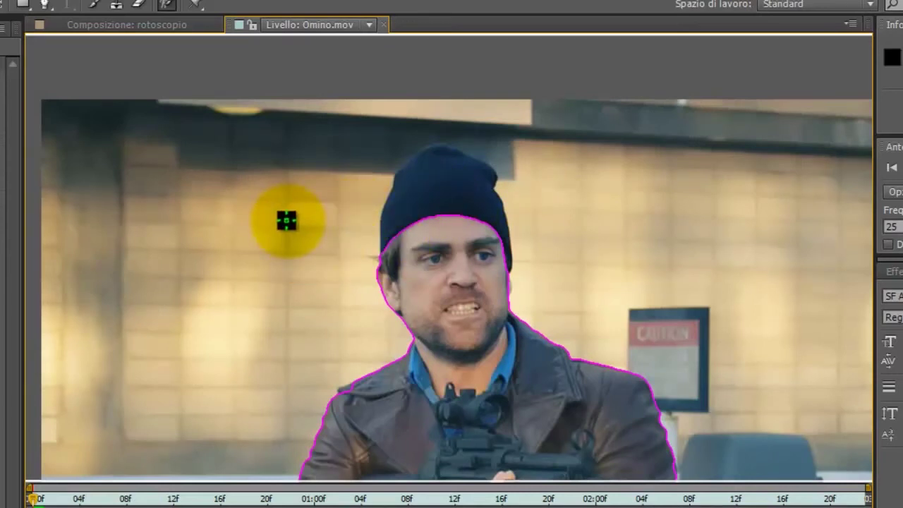
Trim background off the hat's left edge and top right corner
{"action": "left_click", "coordinate": [275, 215]}
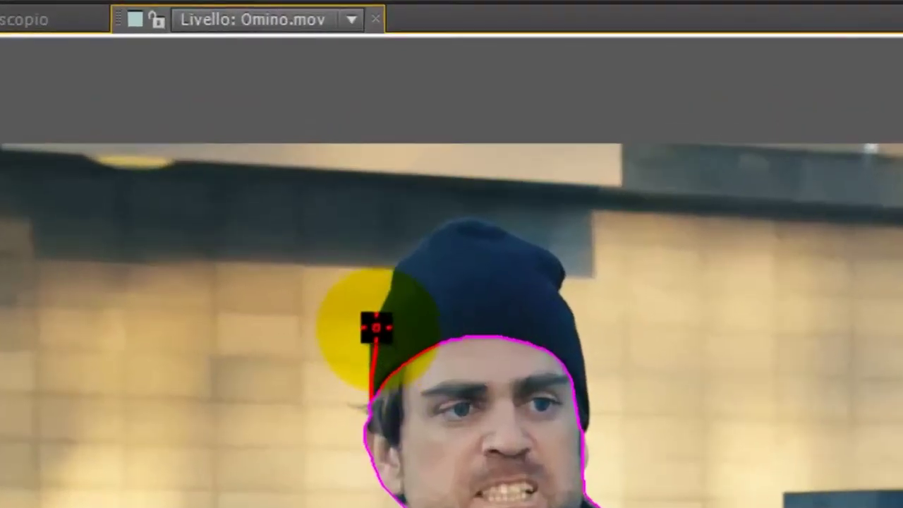
{"action": "mouse_move", "coordinate": [369, 413]}
{"action": "left_mouse_down"}
{"action": "mouse_move", "coordinate": [415, 256]}
{"action": "mouse_move", "coordinate": [601, 436]}
{"action": "left_mouse_up"}
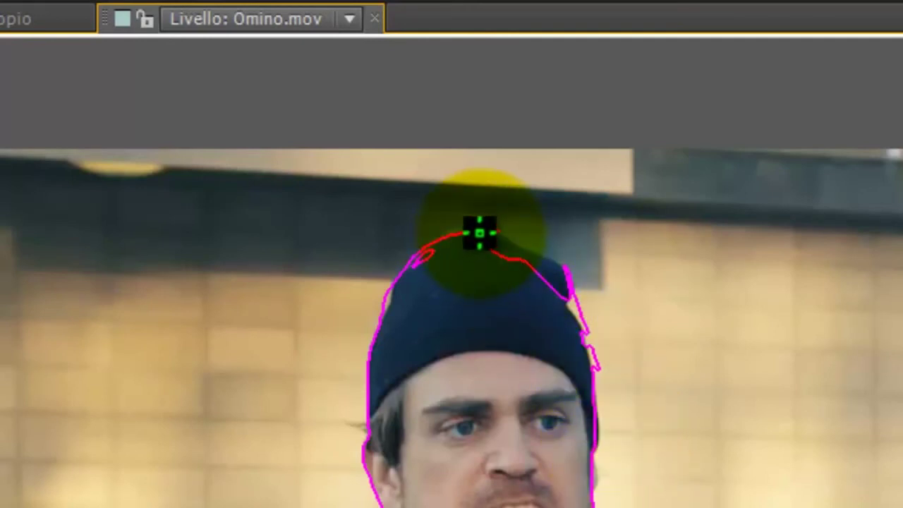
{"action": "left_click_drag", "start_coordinate": [478, 235], "coordinate": [572, 278]}
{"action": "left_click_drag", "start_coordinate": [471, 234], "coordinate": [570, 291]}
{"action": "left_click_drag", "start_coordinate": [540, 259], "coordinate": [542, 274]}
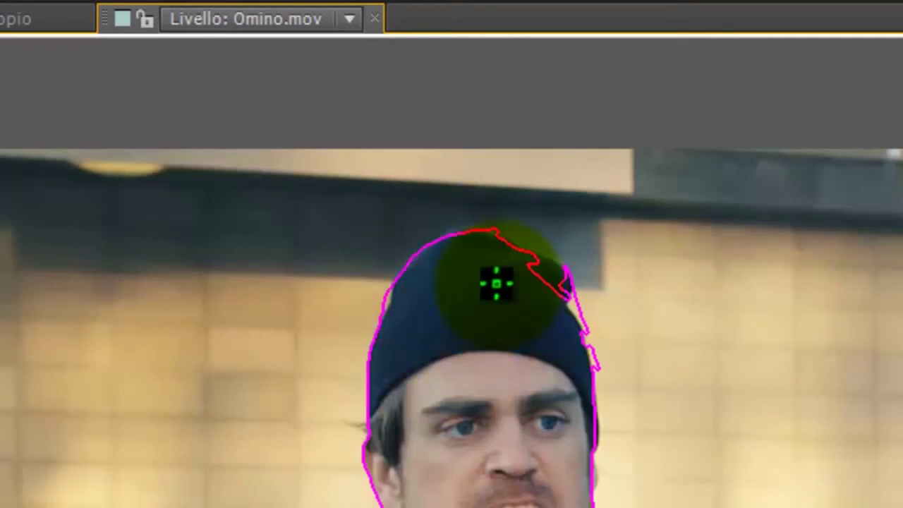
Remove background along the hat's right edge
{"action": "left_click_drag", "start_coordinate": [500, 233], "coordinate": [584, 358]}
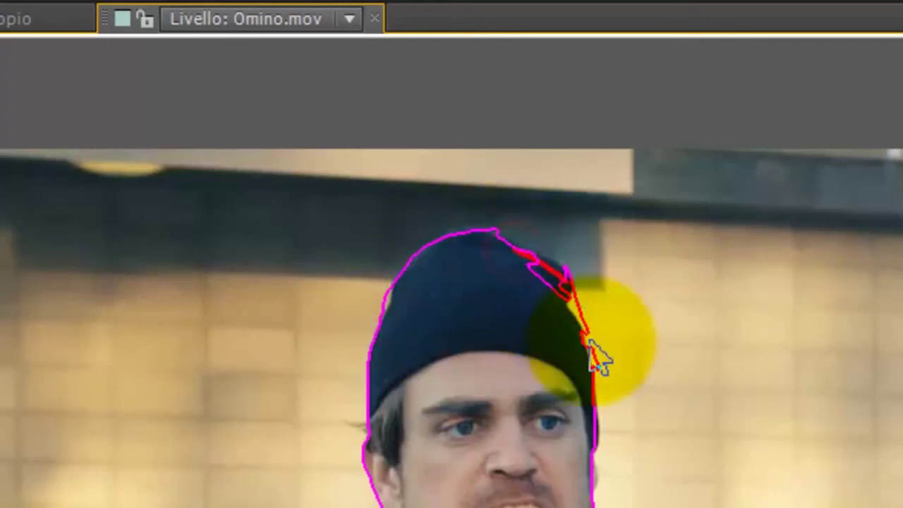
{"action": "mouse_move", "coordinate": [564, 275]}
{"action": "left_mouse_down"}
{"action": "mouse_move", "coordinate": [525, 258]}
{"action": "mouse_move", "coordinate": [543, 272]}
{"action": "left_mouse_up"}
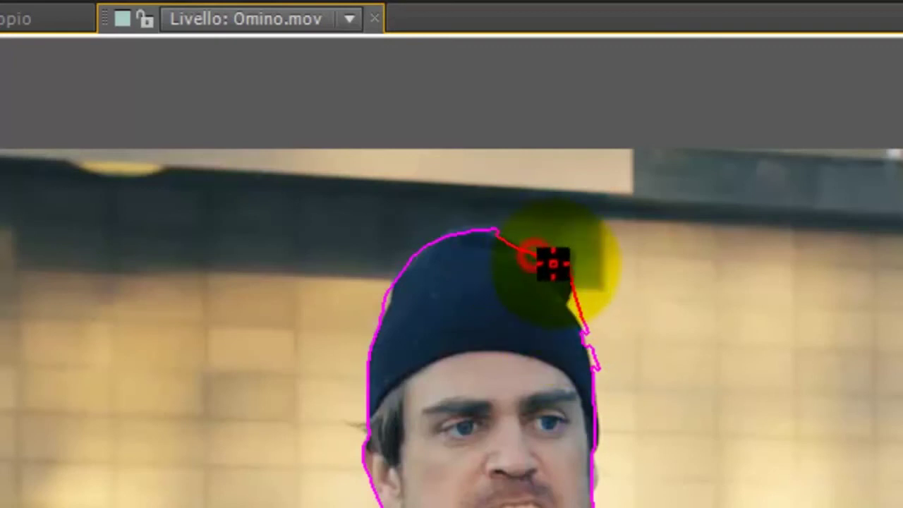
{"action": "left_click", "coordinate": [558, 258], "text": "alt"}
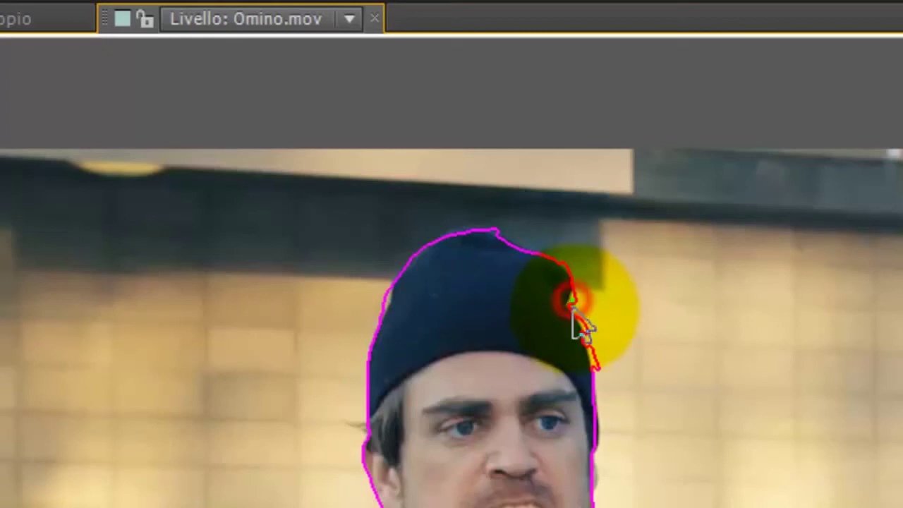
{"action": "left_click_drag", "start_coordinate": [580, 330], "coordinate": [593, 367]}
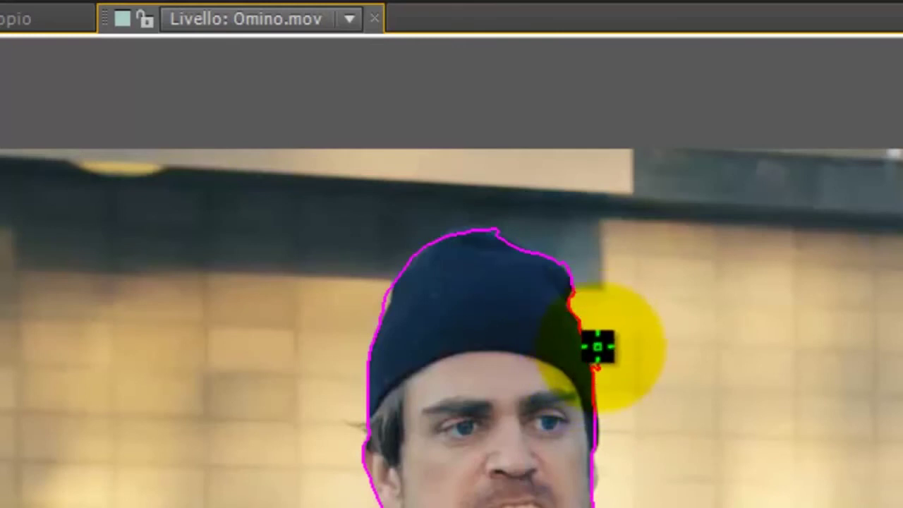
{"action": "left_click", "coordinate": [595, 363]}
{"action": "left_click", "coordinate": [595, 364]}
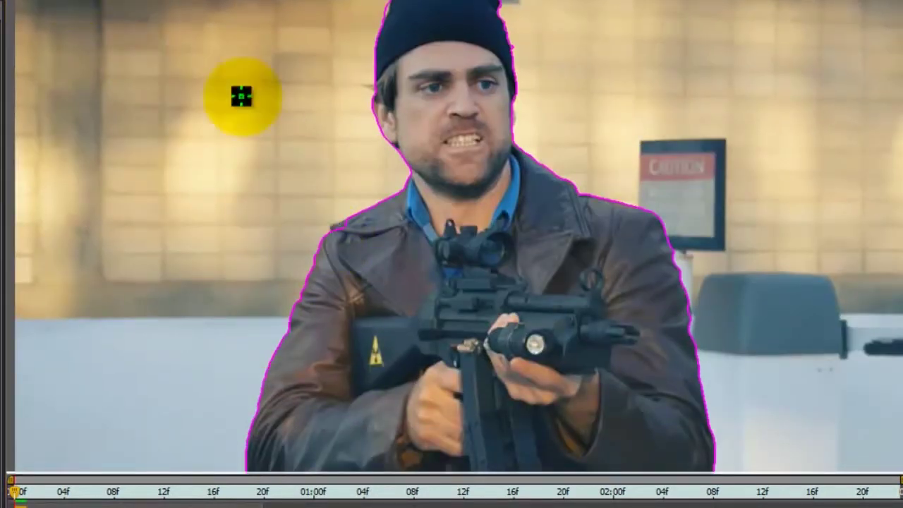
Refine the matte at the left shoulder and mark background down the coat's left edge
{"action": "left_click_drag", "start_coordinate": [381, 227], "coordinate": [342, 223]}
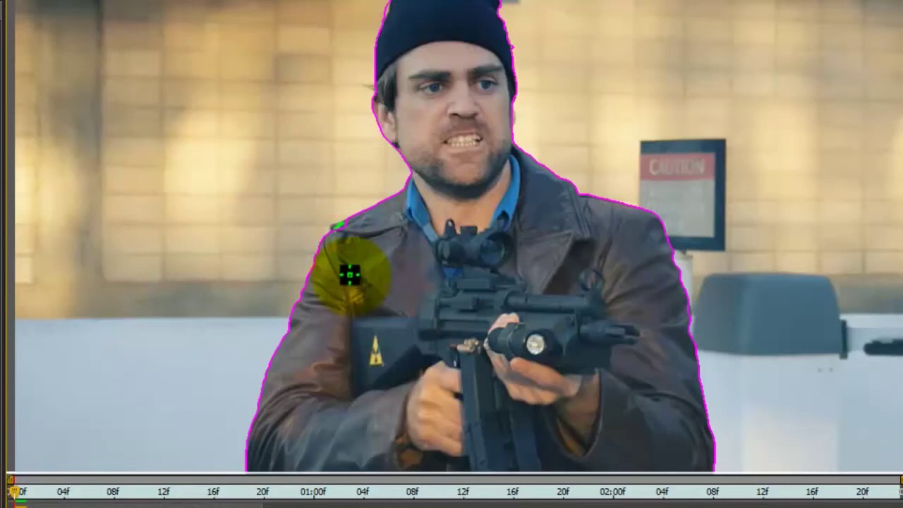
{"action": "left_click_drag", "start_coordinate": [342, 223], "coordinate": [335, 226]}
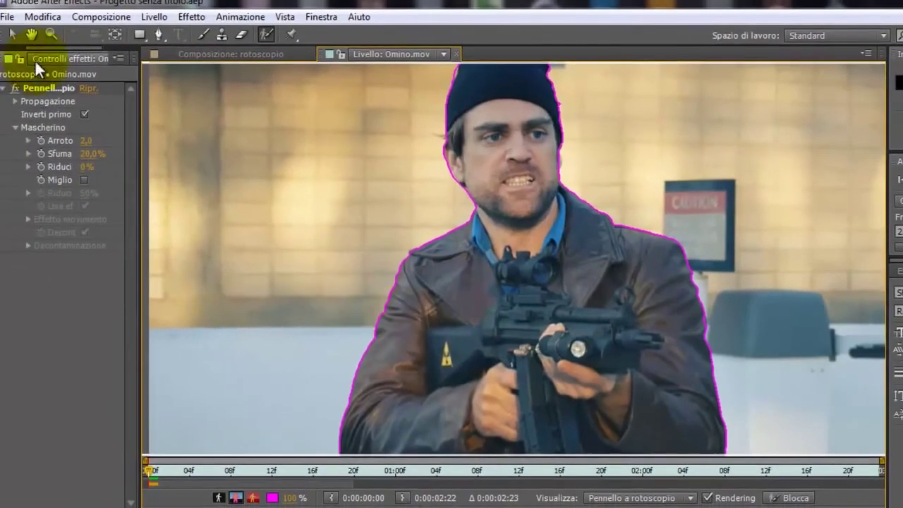
{"action": "left_click", "coordinate": [32, 34]}
{"action": "left_click_drag", "start_coordinate": [398, 450], "coordinate": [379, 317]}
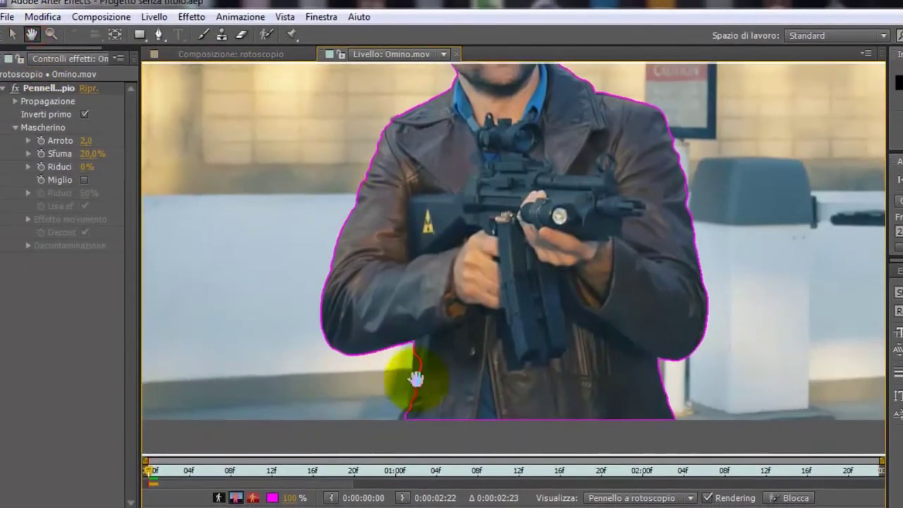
{"action": "left_click", "coordinate": [264, 34]}
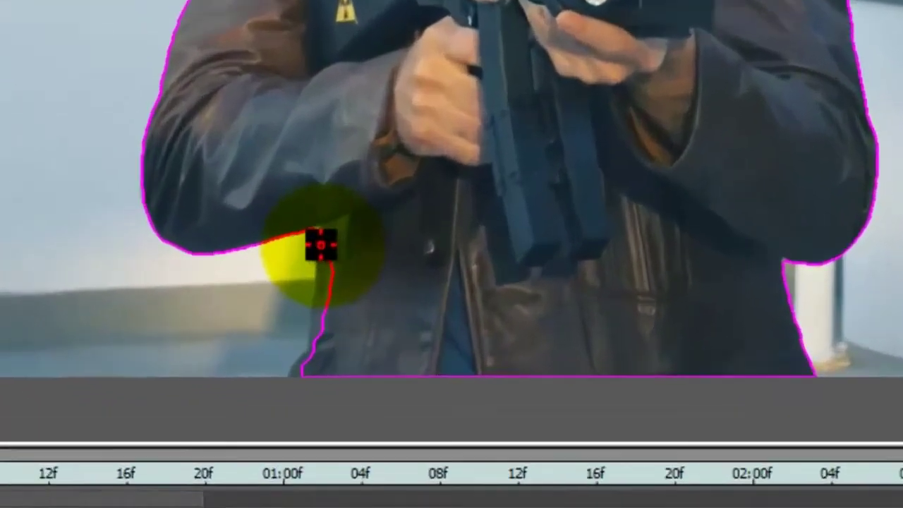
{"action": "left_click_drag", "start_coordinate": [316, 279], "coordinate": [314, 385]}
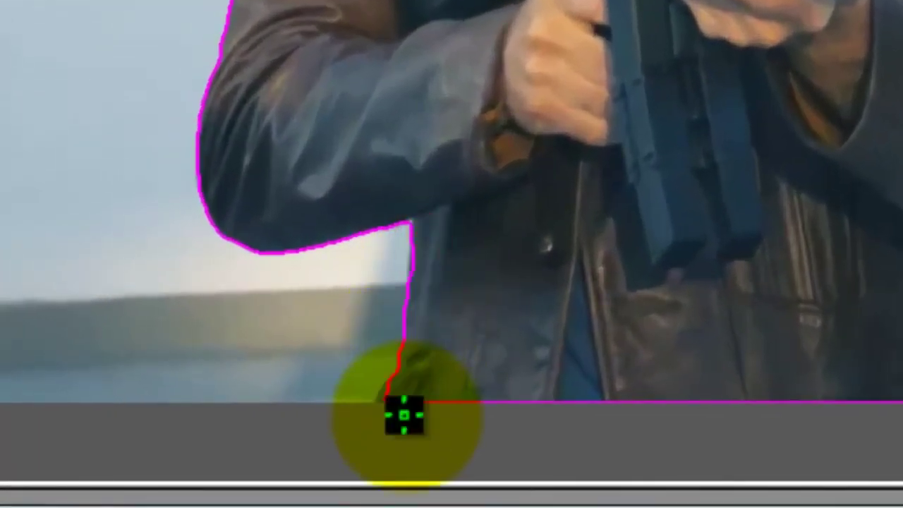
{"action": "left_click_drag", "start_coordinate": [395, 408], "coordinate": [416, 310]}
{"action": "mouse_move", "coordinate": [419, 369]}
{"action": "left_mouse_down"}
{"action": "mouse_move", "coordinate": [412, 262]}
{"action": "mouse_move", "coordinate": [437, 402]}
{"action": "mouse_move", "coordinate": [407, 246]}
{"action": "mouse_move", "coordinate": [381, 401]}
{"action": "left_mouse_up"}
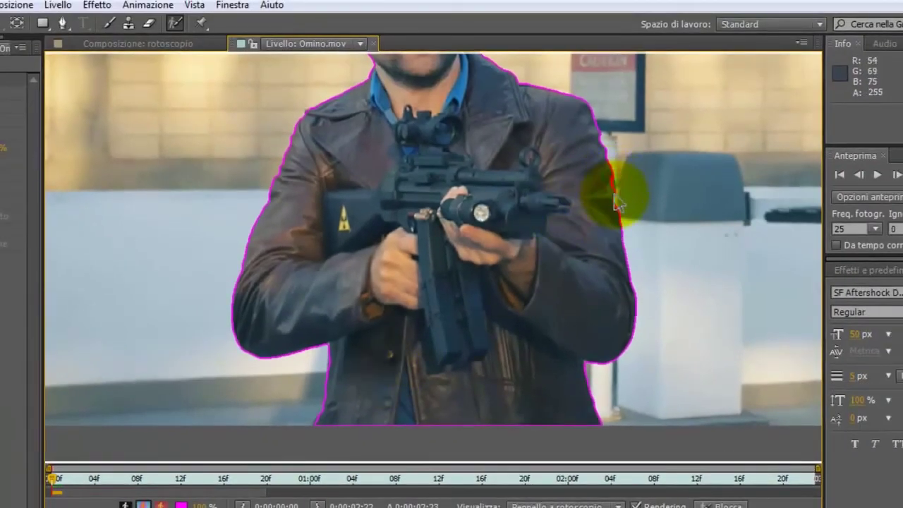
Add the rifle and hands to the roto selection and preview the matte as an alpha overlay
{"action": "scroll", "coordinate": [524, 191], "scroll_direction": "up", "scroll_amount": 2}
{"action": "scroll", "coordinate": [524, 191], "scroll_direction": "down", "scroll_amount": 2}
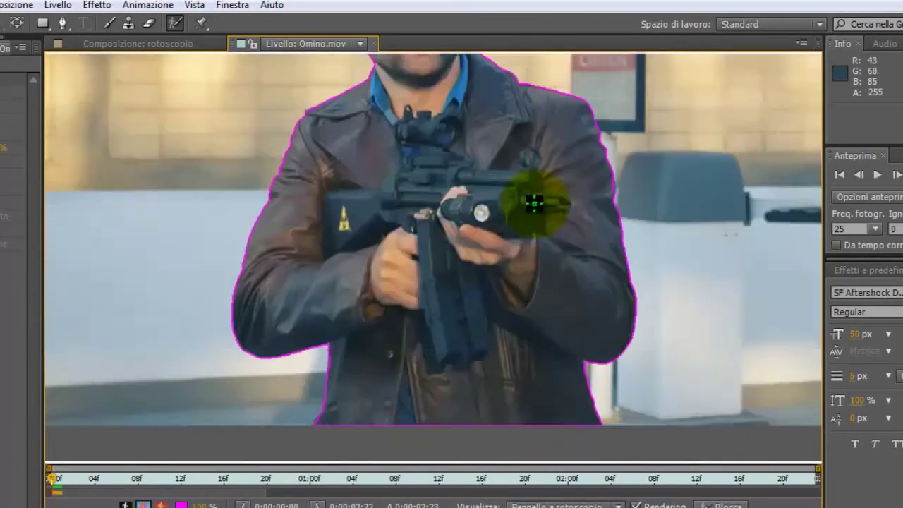
{"action": "scroll", "coordinate": [529, 198], "scroll_direction": "down", "scroll_amount": 2}
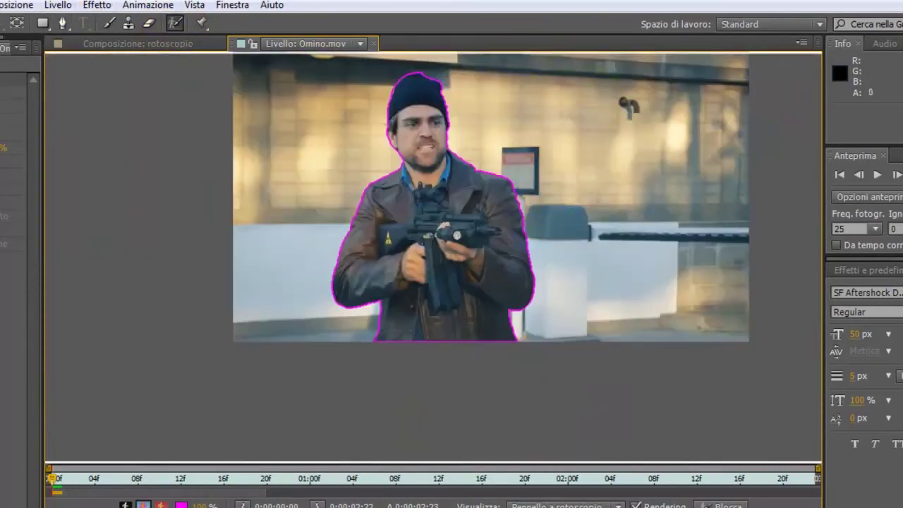
{"action": "mouse_move", "coordinate": [486, 179]}
{"action": "left_mouse_down"}
{"action": "mouse_move", "coordinate": [403, 241]}
{"action": "mouse_move", "coordinate": [442, 226]}
{"action": "left_mouse_up"}
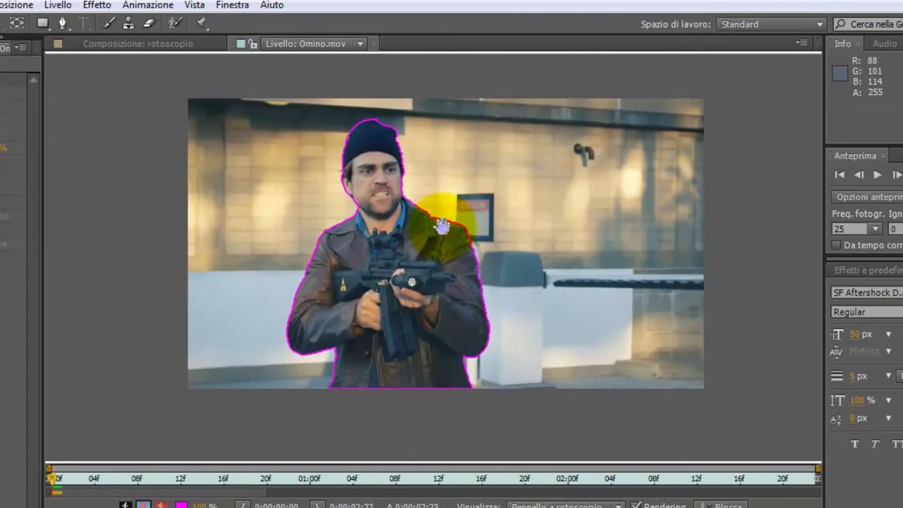
{"action": "left_click_drag", "start_coordinate": [710, 176], "coordinate": [702, 406]}
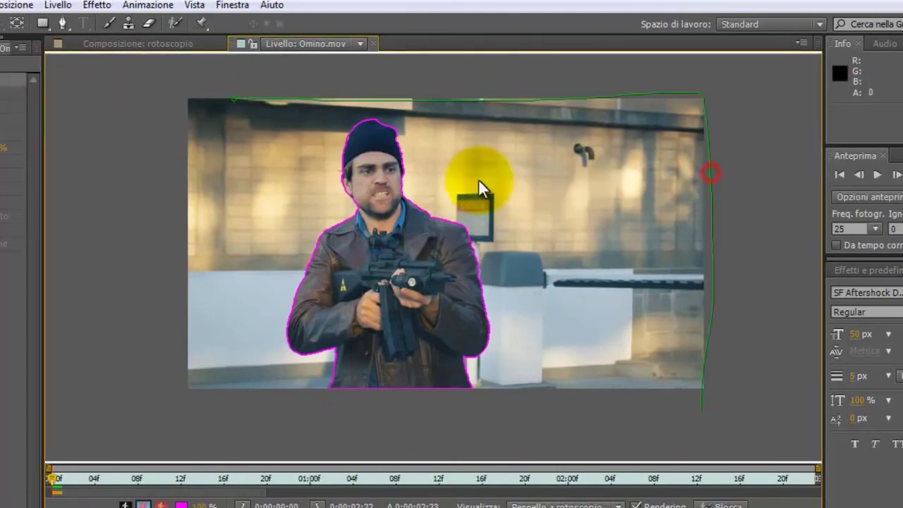
{"action": "key", "text": "ctrl+z"}
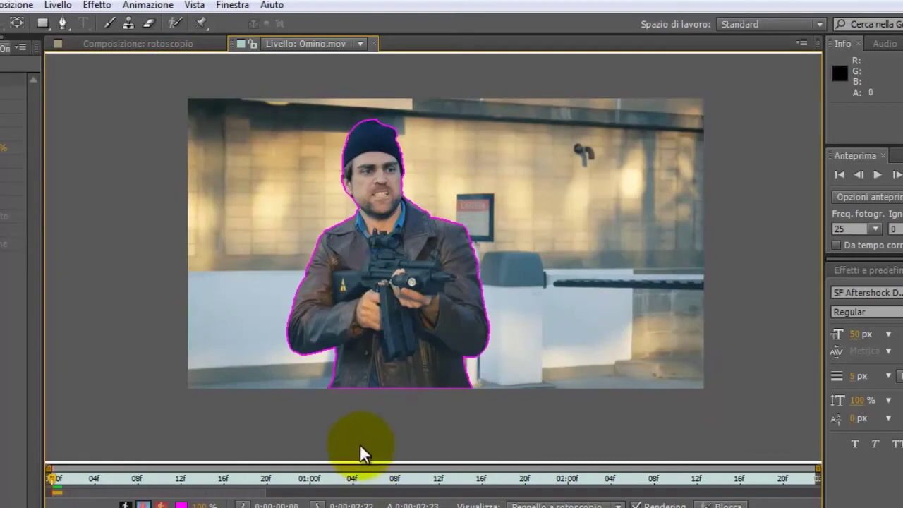
{"action": "left_click_drag", "start_coordinate": [353, 279], "coordinate": [399, 290]}
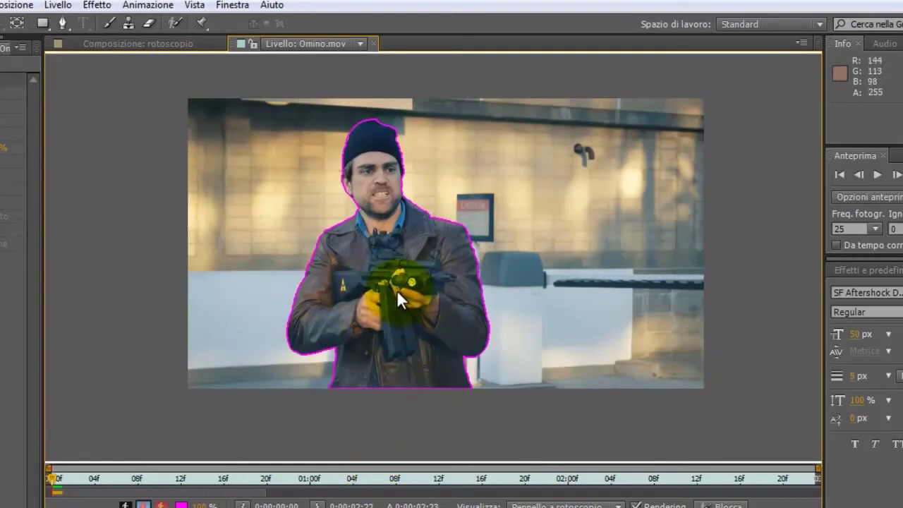
{"action": "left_click_drag", "start_coordinate": [399, 290], "coordinate": [389, 283]}
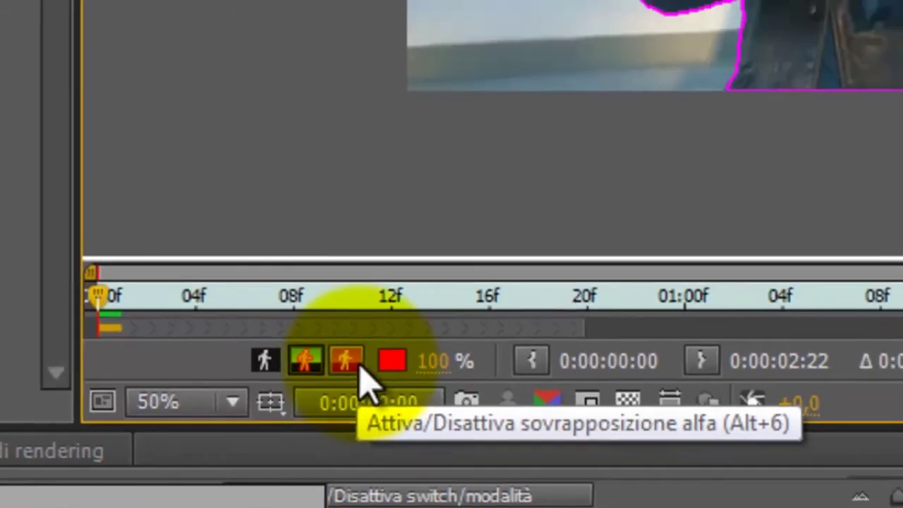
{"action": "left_click", "coordinate": [394, 349]}
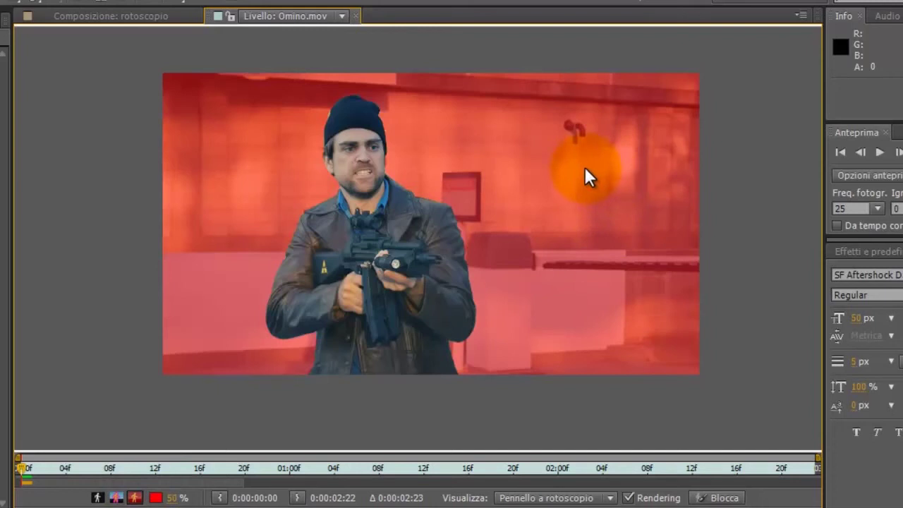
Add the rifle and the man's left shoulder to the Roto Brush selection, with the red alpha overlay on
{"action": "mouse_move", "coordinate": [351, 276]}
{"action": "left_mouse_down"}
{"action": "mouse_move", "coordinate": [361, 259]}
{"action": "mouse_move", "coordinate": [366, 299]}
{"action": "left_mouse_up"}
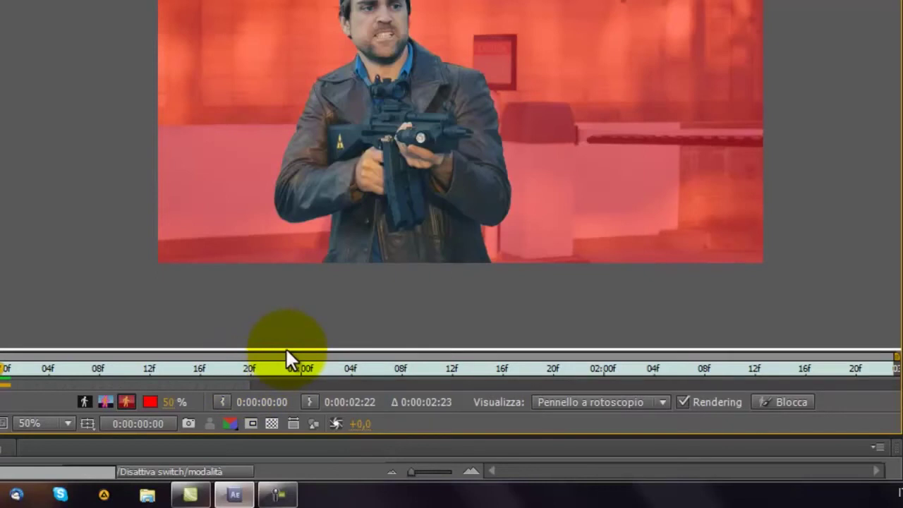
{"action": "left_click", "coordinate": [260, 389]}
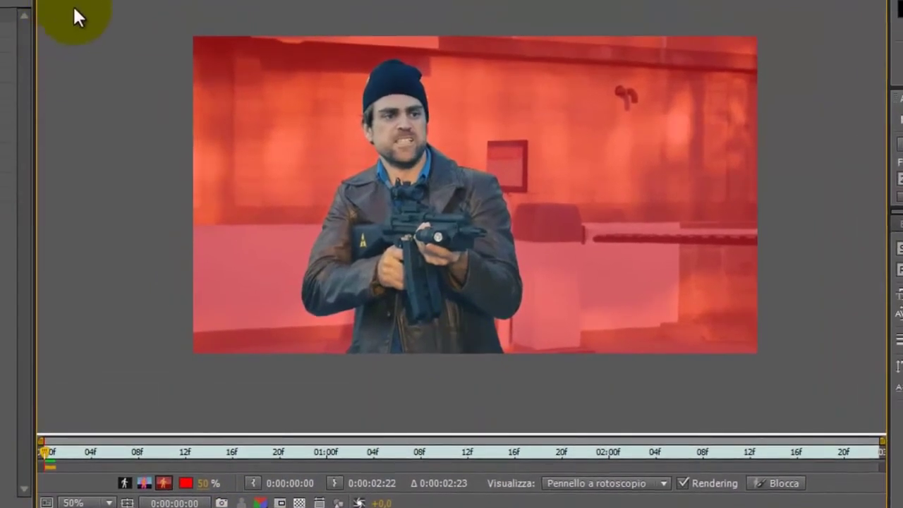
{"action": "left_click_drag", "start_coordinate": [339, 191], "coordinate": [369, 179]}
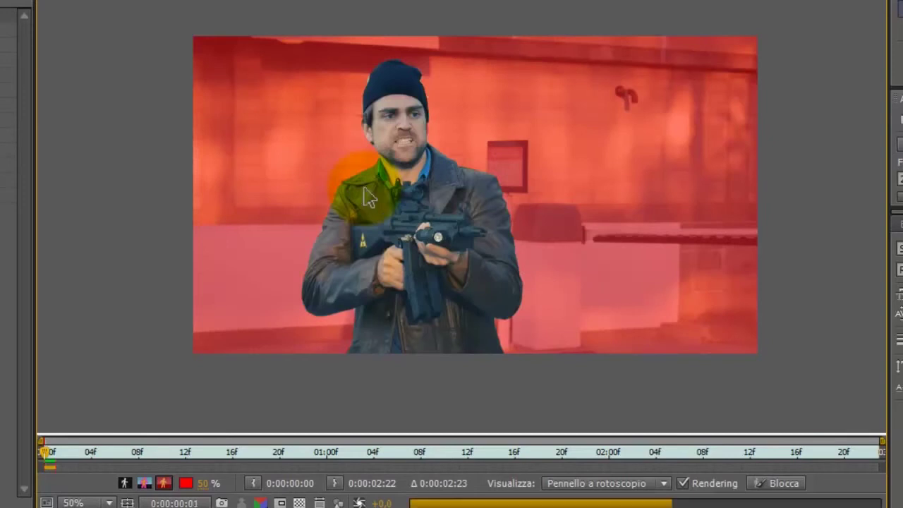
Propagate the man's Roto Brush segmentation frame by frame up to frame 22, rechecking an earlier frame
{"action": "key", "text": "Page_Down"}
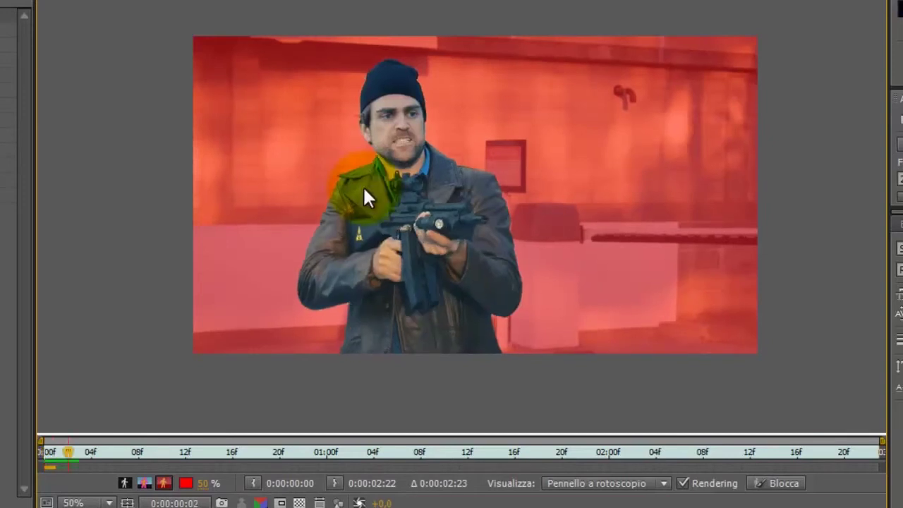
{"action": "key", "text": "Page_Down"}
{"action": "key", "text": "Page_Down"}
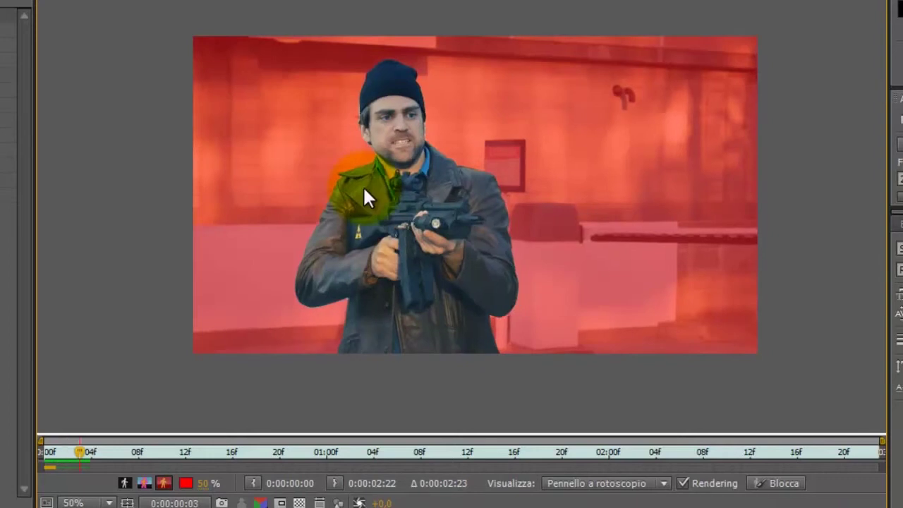
{"action": "key", "text": "Page_Down"}
{"action": "key", "text": "Page_Down"}
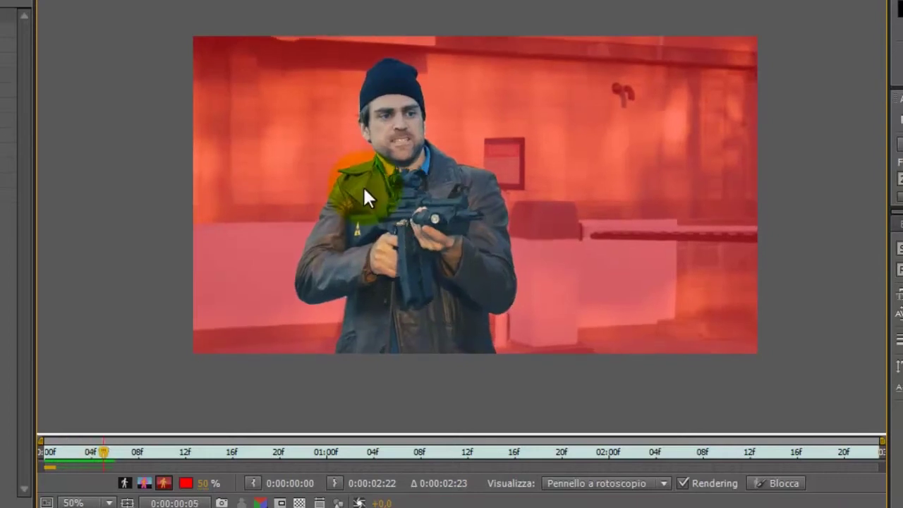
{"action": "key", "text": "Page_Down"}
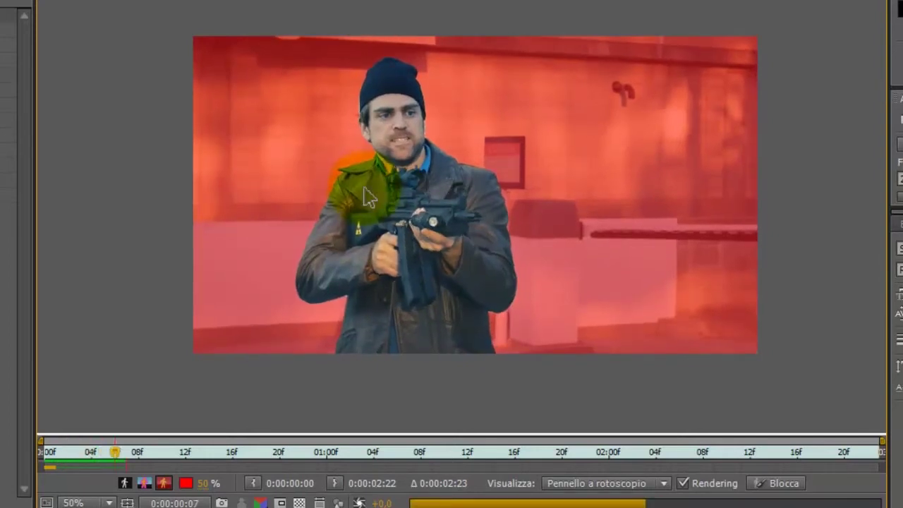
{"action": "key", "text": "Page_Down"}
{"action": "key", "text": "Page_Down"}
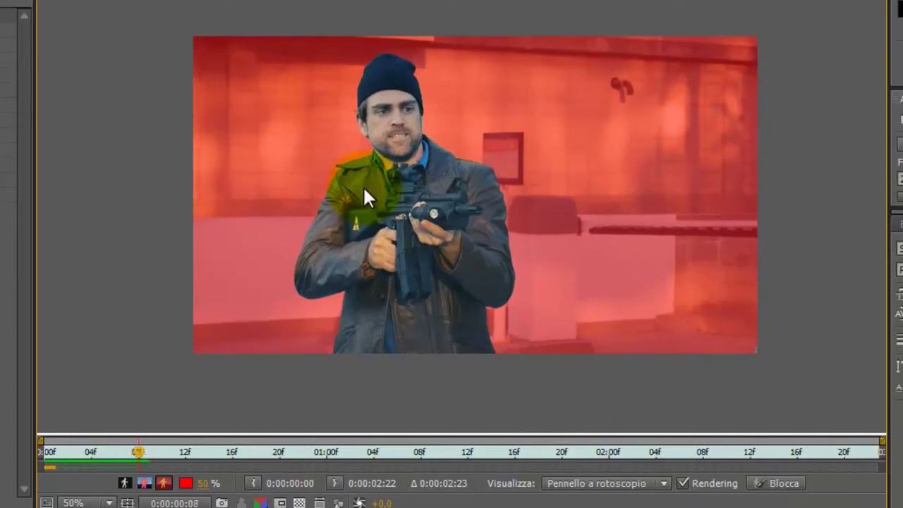
{"action": "key", "text": "Page_Down"}
{"action": "key", "text": "Page_Down"}
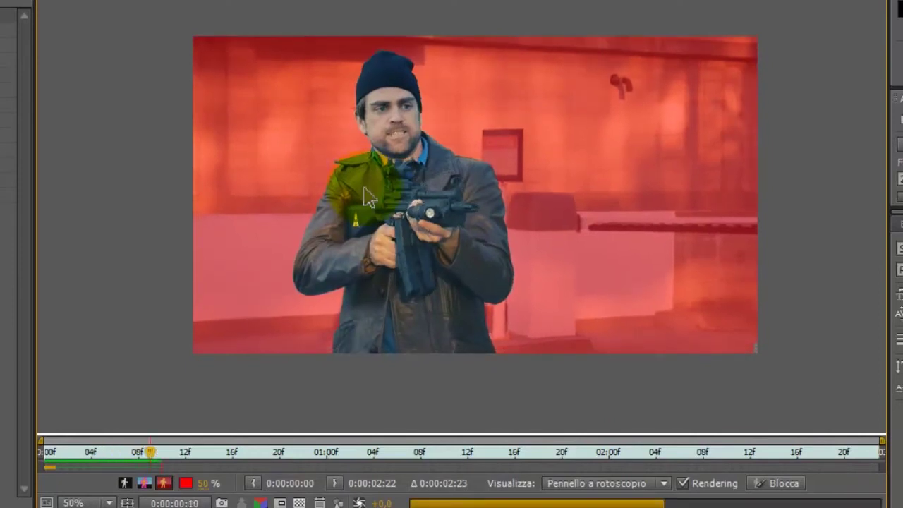
{"action": "key", "text": "Page_Down"}
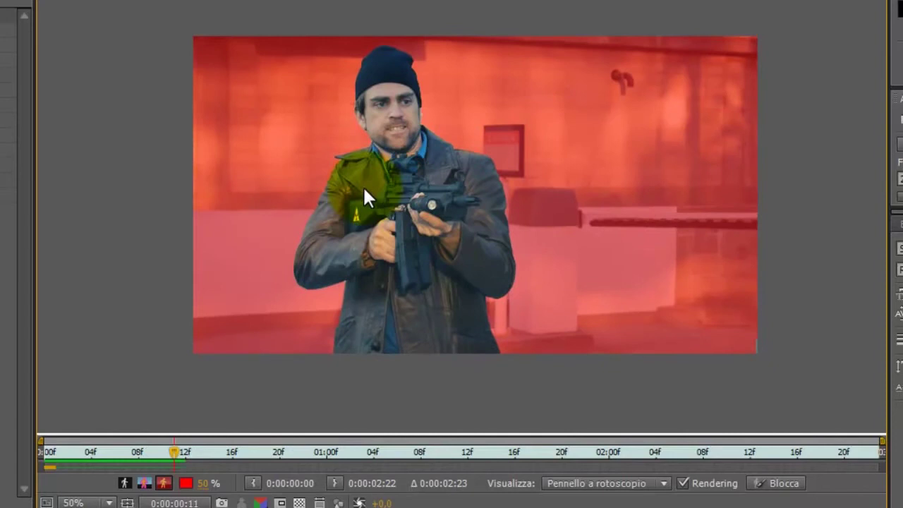
{"action": "key", "text": "Page_Down"}
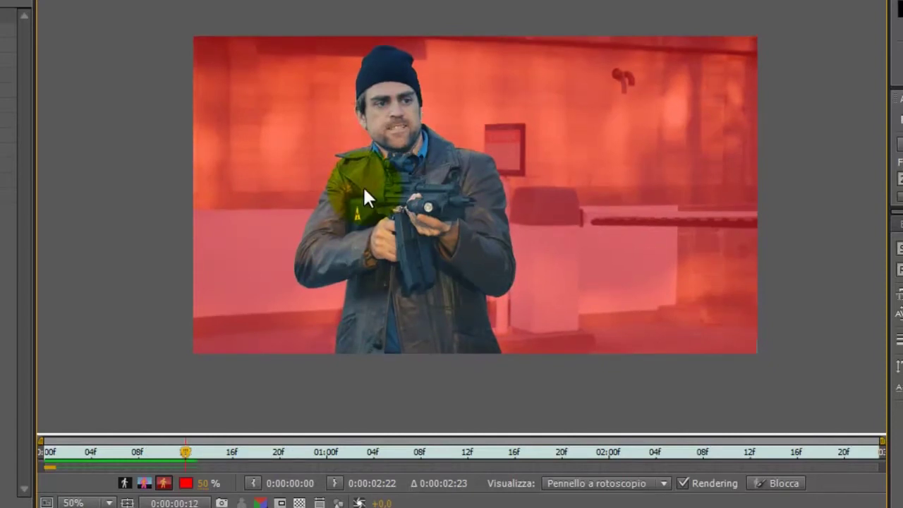
{"action": "key", "text": "Page_Up"}
{"action": "key", "text": "Page_Up"}
{"action": "key", "text": "Page_Up"}
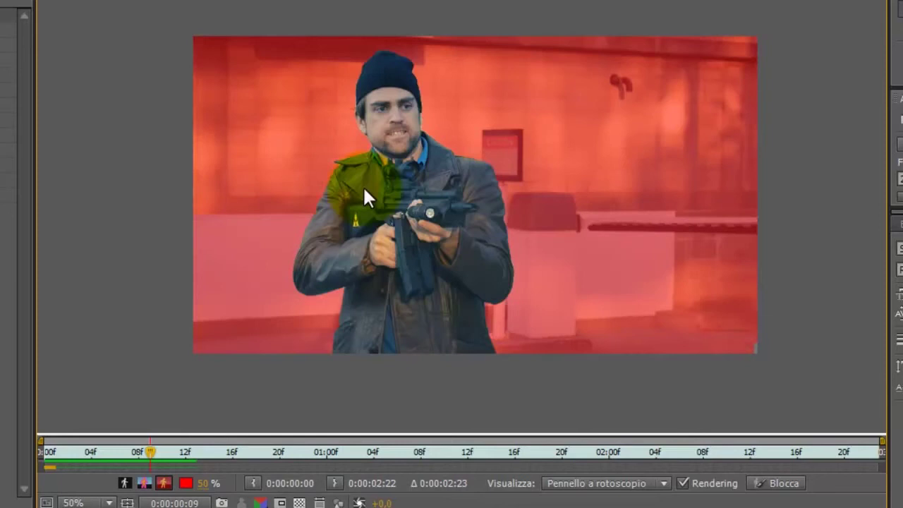
{"action": "key", "text": "Page_Down"}
{"action": "key", "text": "Page_Down"}
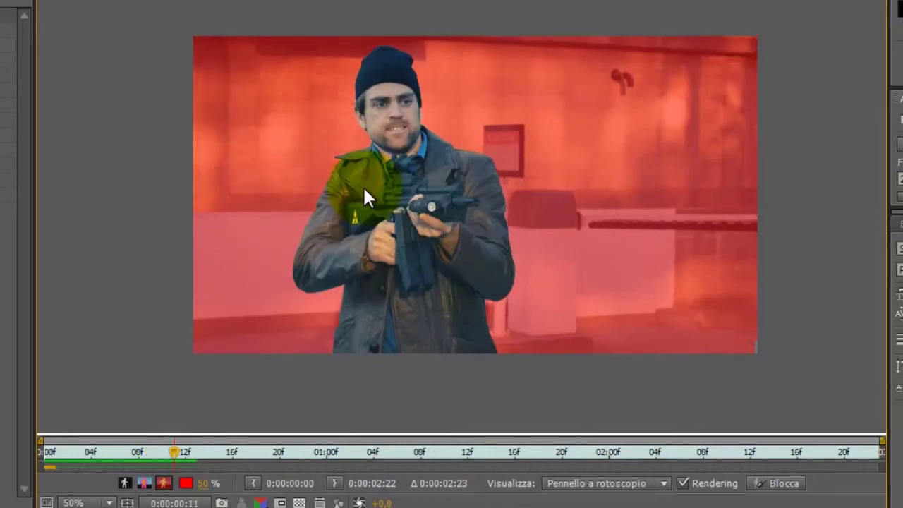
{"action": "key", "text": "Page_Down"}
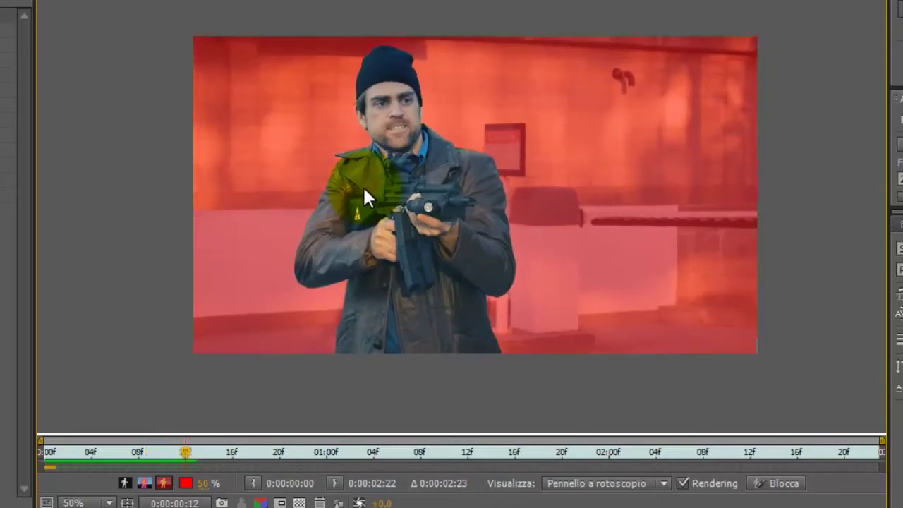
{"action": "key", "text": "Page_Down"}
{"action": "key", "text": "Page_Down"}
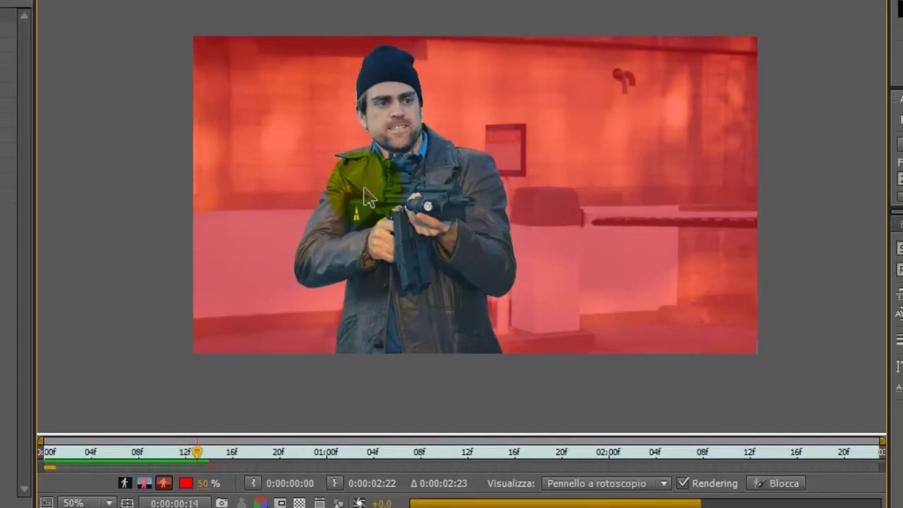
{"action": "key", "text": "Page_Down"}
{"action": "key", "text": "Page_Down"}
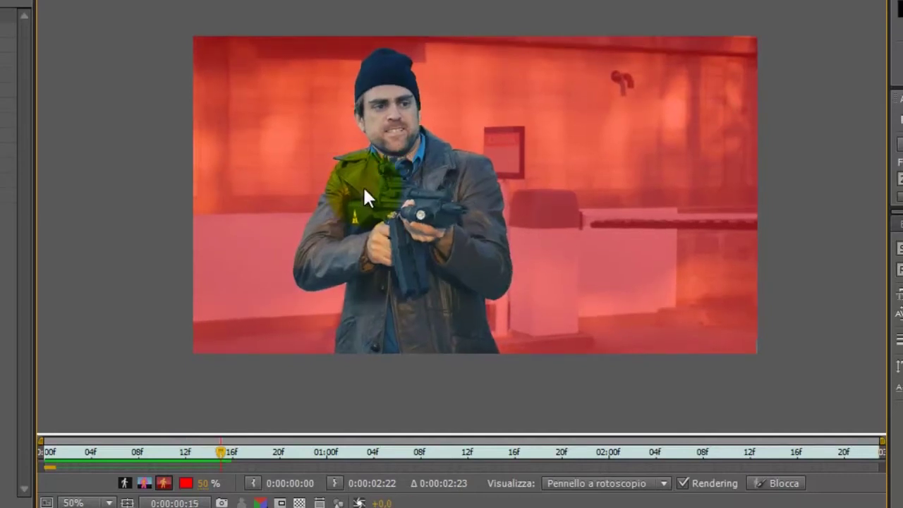
{"action": "key", "text": "Page_Down"}
{"action": "key", "text": "Page_Down"}
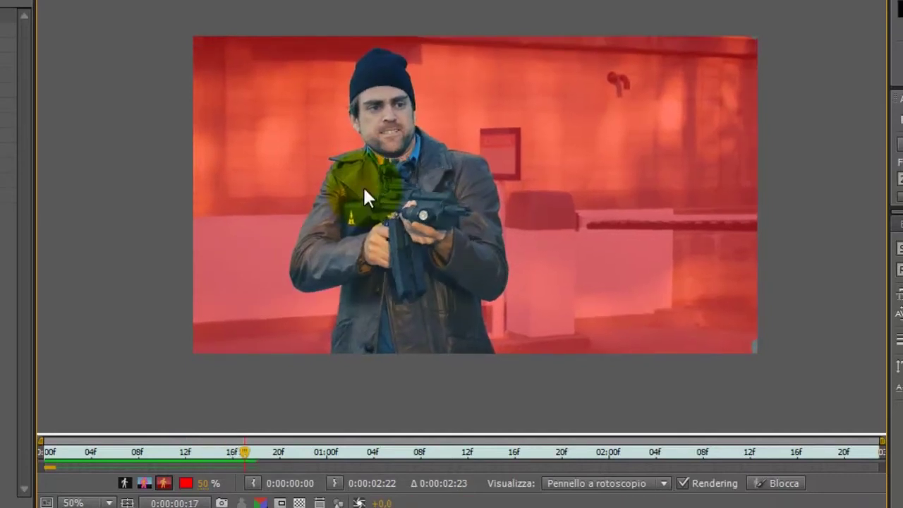
{"action": "key", "text": "Page_Down"}
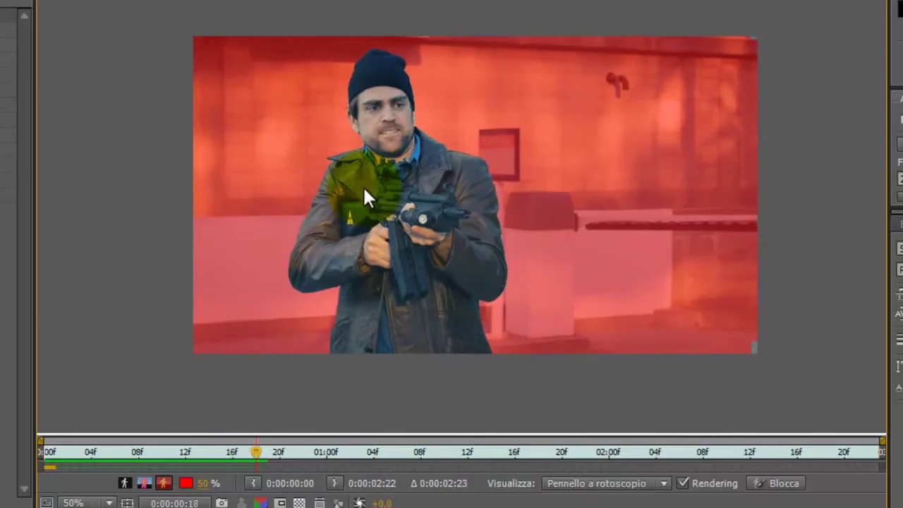
{"action": "key", "text": "Page_Down"}
{"action": "key", "text": "Page_Down"}
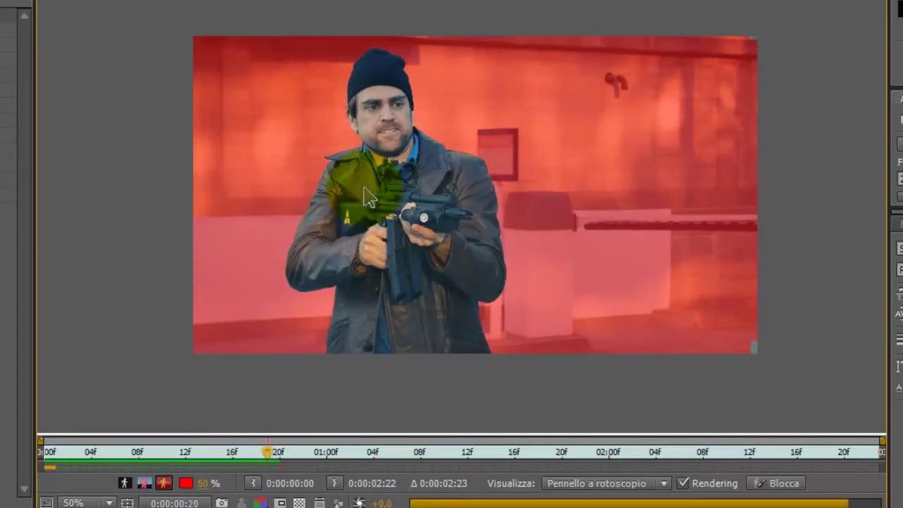
{"action": "key", "text": "Page_Down"}
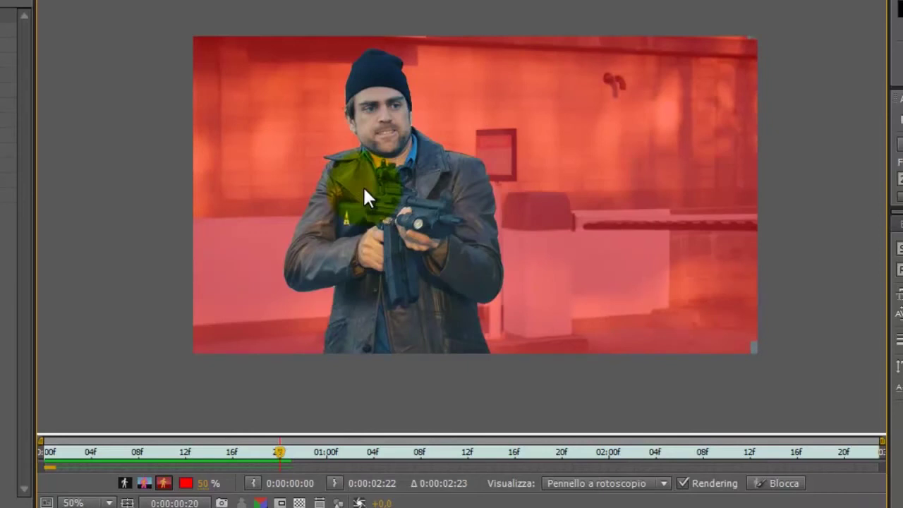
{"action": "key", "text": "Page_Down"}
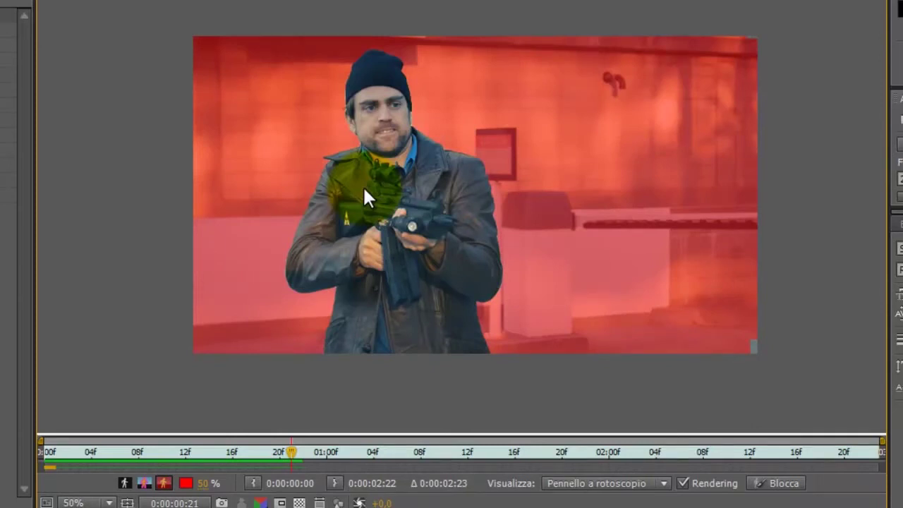
{"action": "key", "text": "Page_Down"}
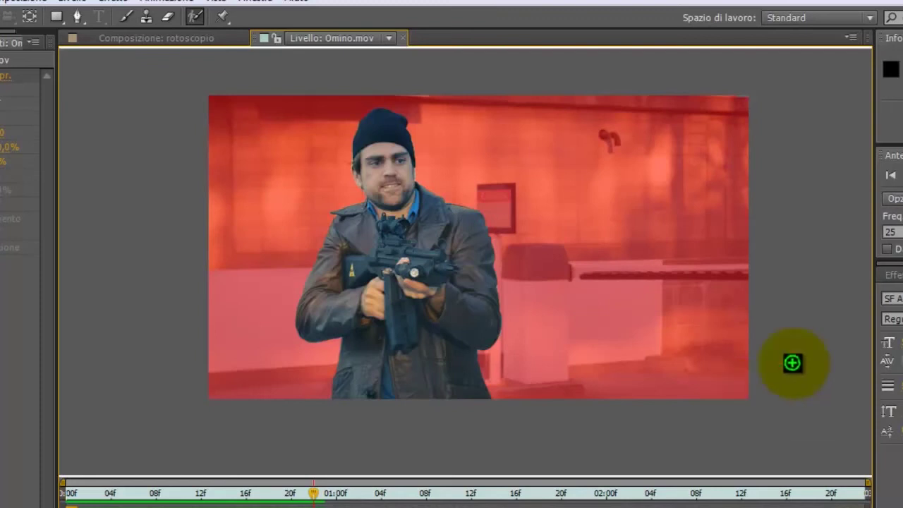
Step back four frames and forward again, checking the Roto Brush selection stays on the man
{"action": "key", "text": "Page_Up"}
{"action": "key", "text": "Page_Up"}
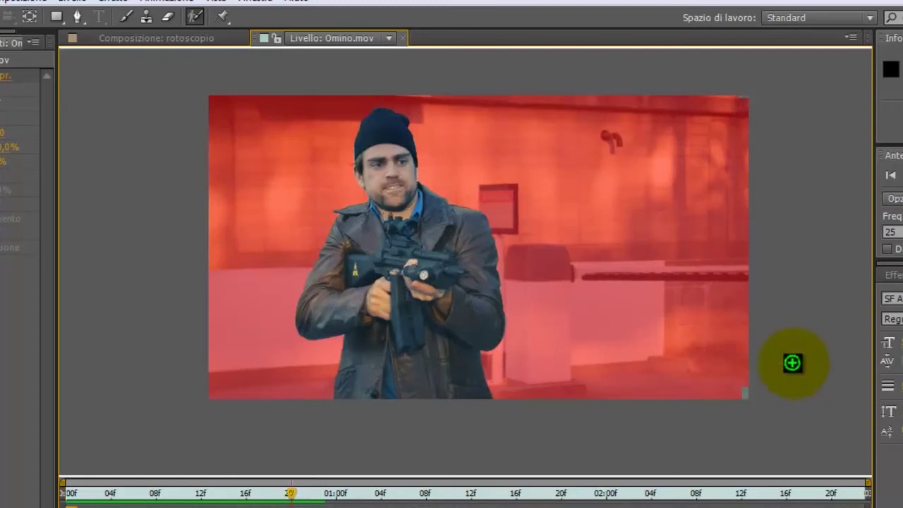
{"action": "key", "text": "Page_Up"}
{"action": "key", "text": "Page_Up"}
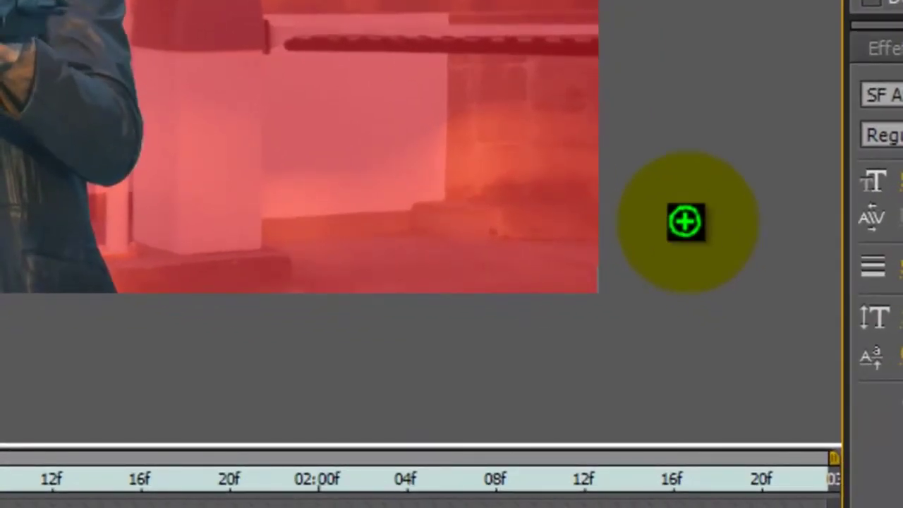
{"action": "key", "text": "Page_Up"}
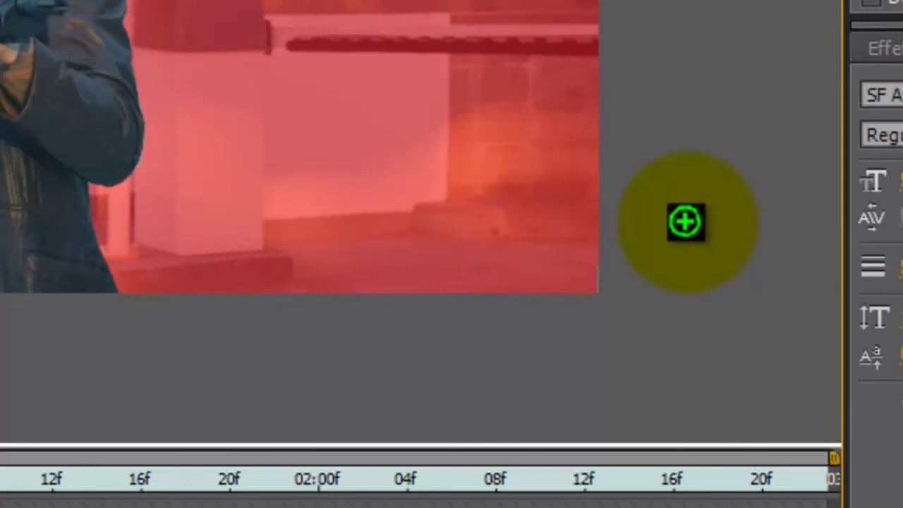
{"action": "key", "text": "Page_Up"}
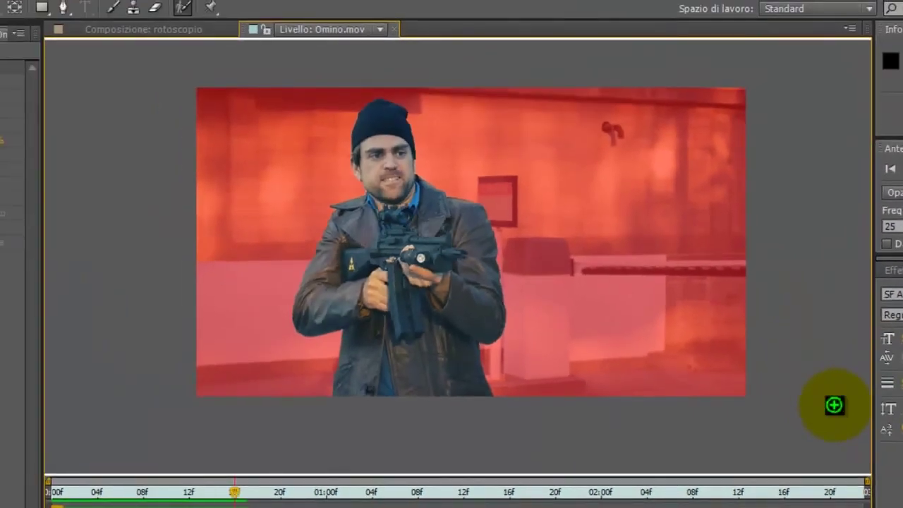
{"action": "key", "text": "Page_Down"}
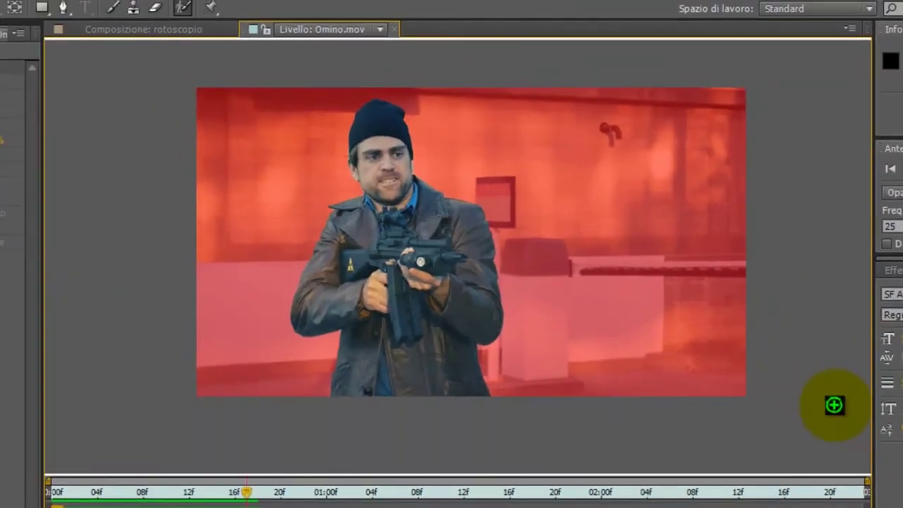
{"action": "key", "text": "Page_Down"}
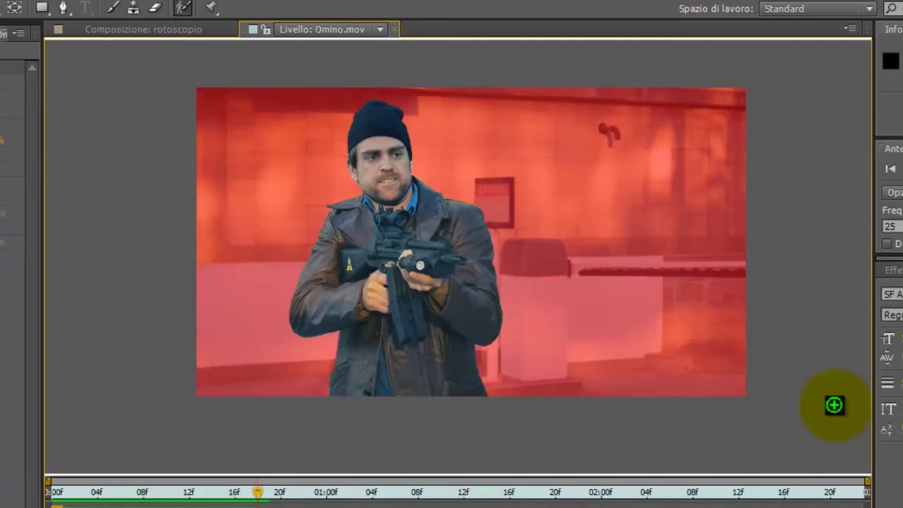
{"action": "key", "text": "Page_Down"}
{"action": "key", "text": "Page_Down"}
{"action": "key", "text": "Page_Down"}
{"action": "key", "text": "Page_Down"}
{"action": "key", "text": "Page_Down"}
{"action": "key", "text": "Page_Down"}
{"action": "key", "text": "Page_Down"}
{"action": "key", "text": "Page_Down"}
{"action": "key", "text": "Page_Down"}
{"action": "key", "text": "Page_Down"}
{"action": "key", "text": "Page_Down"}
{"action": "key", "text": "Page_Down"}
{"action": "key", "text": "Page_Down"}
{"action": "key", "text": "Page_Down"}
{"action": "key", "text": "Page_Down"}
{"action": "key", "text": "Page_Down"}
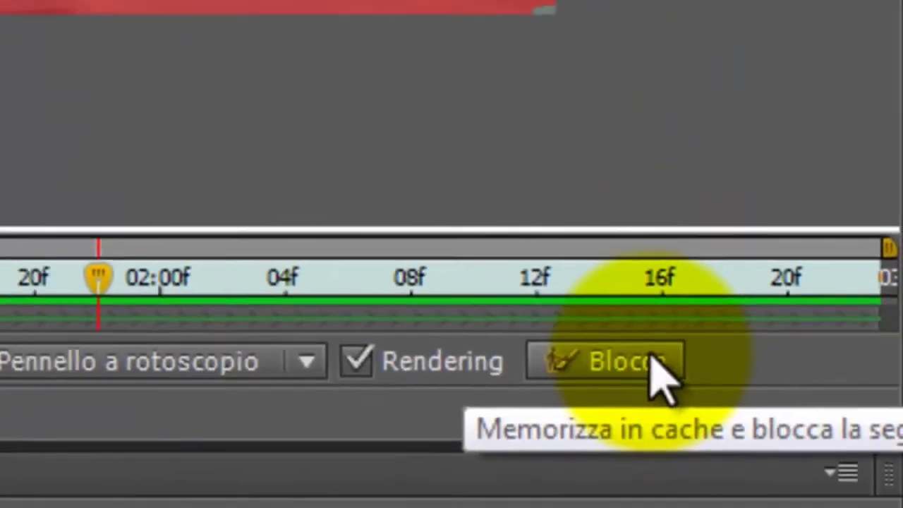
Freeze the Roto Brush segmentation with Blocca so the man's matte is cached
{"action": "left_click", "coordinate": [633, 363]}
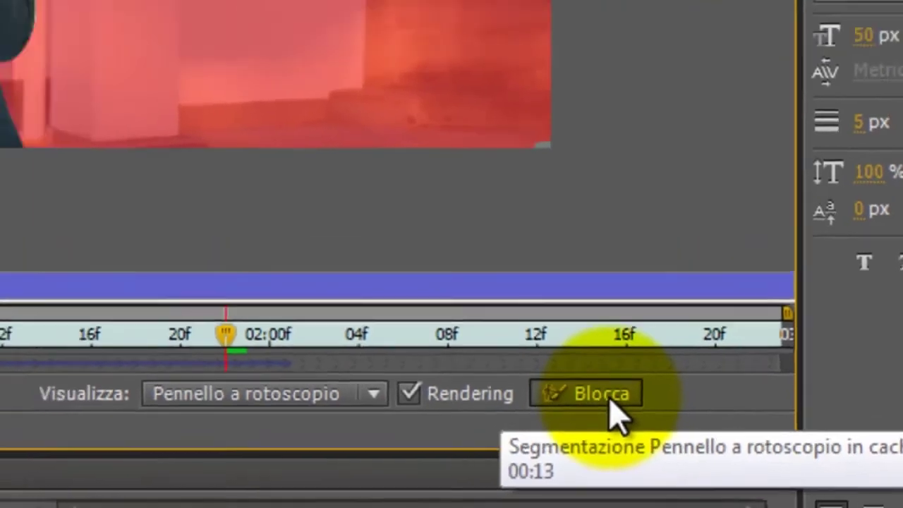
{"action": "left_click", "coordinate": [574, 392]}
Reveal Effect Controls and view the rotoscopio composition, comparing the cut-out man with the Layer view
{"action": "left_click_drag", "start_coordinate": [30, 102], "coordinate": [108, 106]}
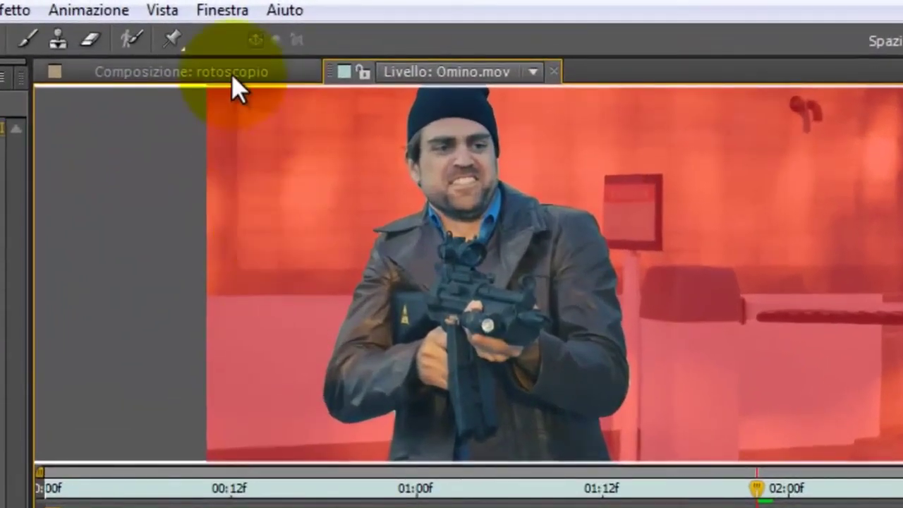
{"action": "left_click", "coordinate": [322, 46]}
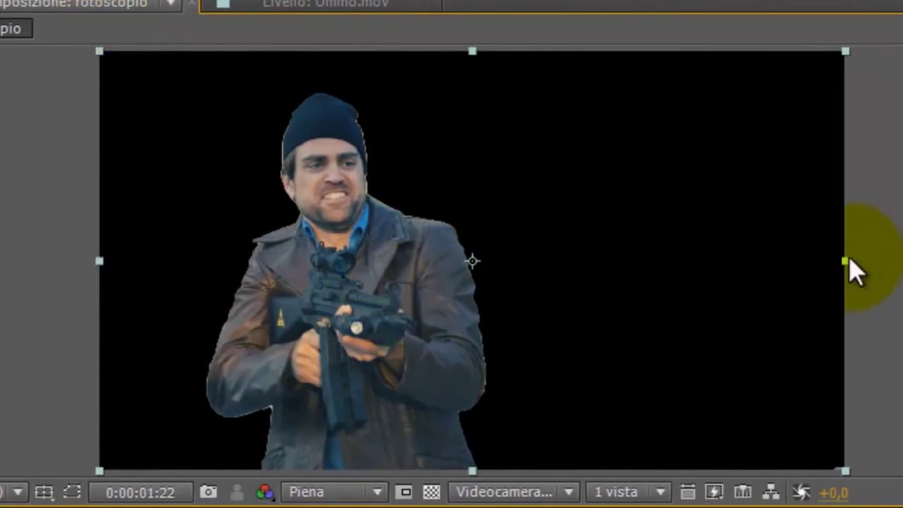
{"action": "left_click_drag", "start_coordinate": [845, 260], "coordinate": [860, 267]}
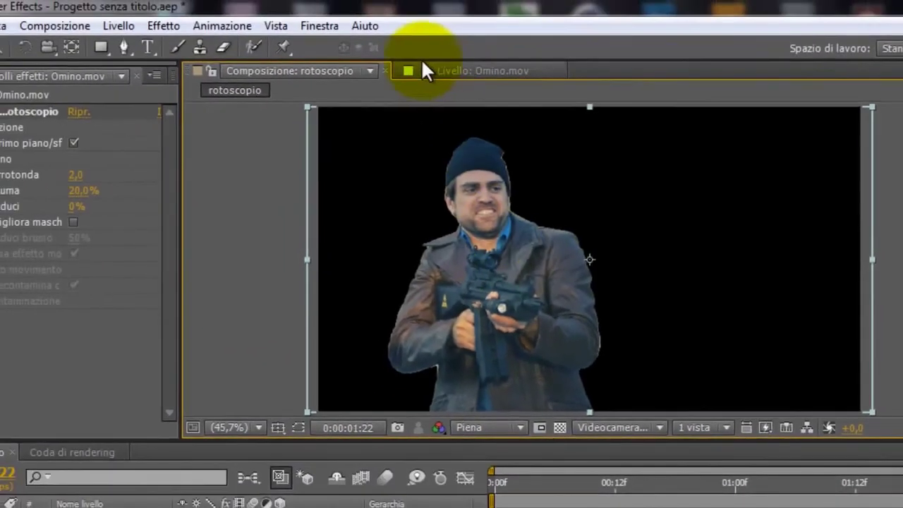
{"action": "left_click", "coordinate": [424, 71]}
{"action": "left_click", "coordinate": [323, 67]}
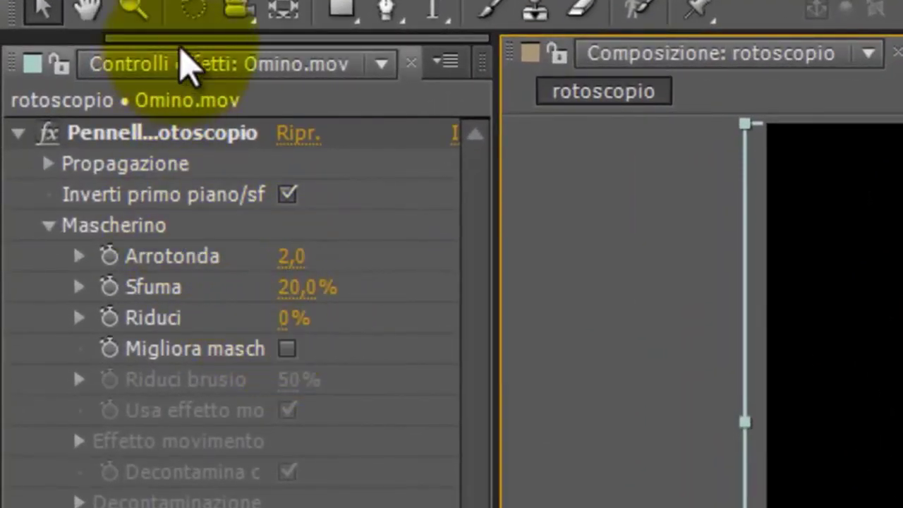
Turn on Migliora maschera for the Roto Brush effect and set Riduci brusio to 100%
{"action": "left_click", "coordinate": [159, 137]}
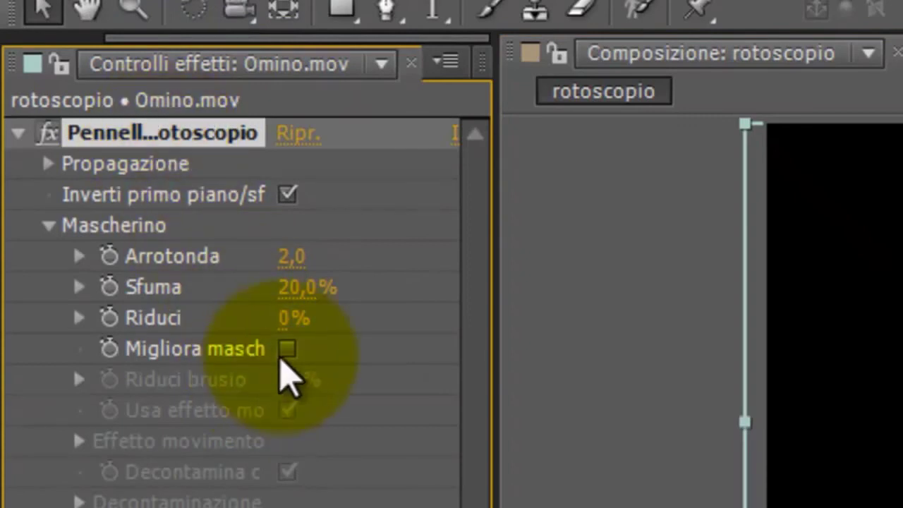
{"action": "left_click", "coordinate": [287, 353]}
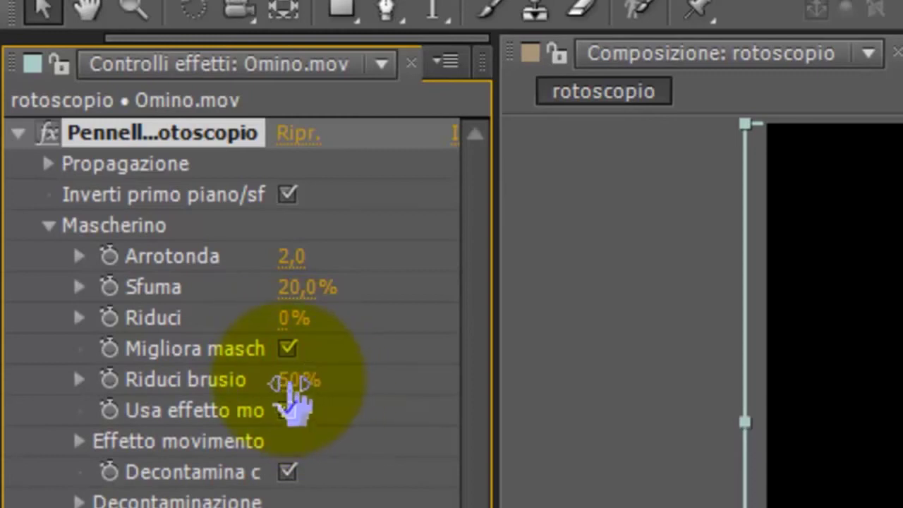
{"action": "left_click", "coordinate": [295, 381]}
{"action": "type", "text": "100"}
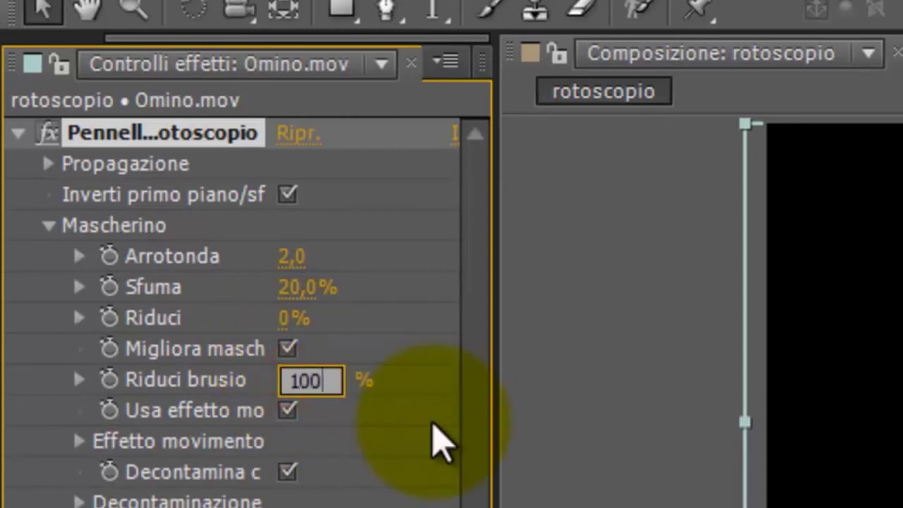
{"action": "key", "text": "Return"}
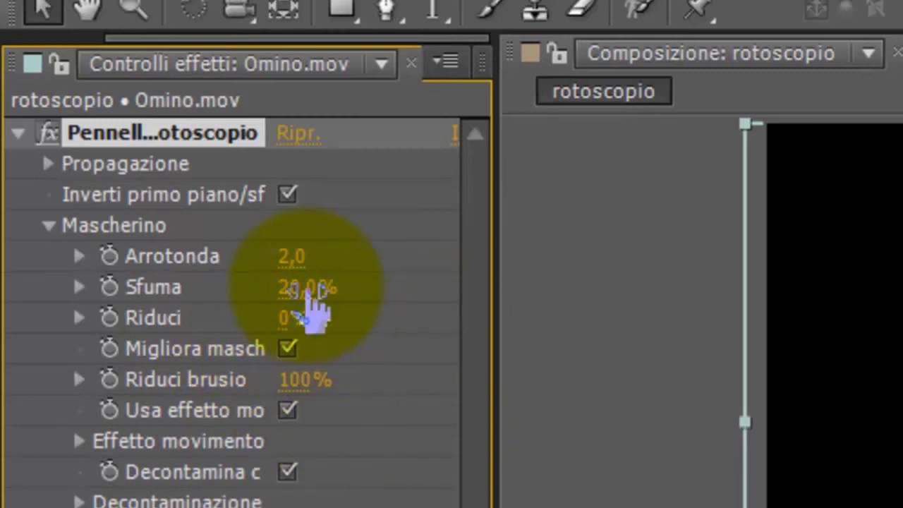
Set the matte's Sfuma to 80% and Arrotonda to 5
{"action": "left_click", "coordinate": [308, 289]}
{"action": "type", "text": "50"}
{"action": "key", "text": "Return"}
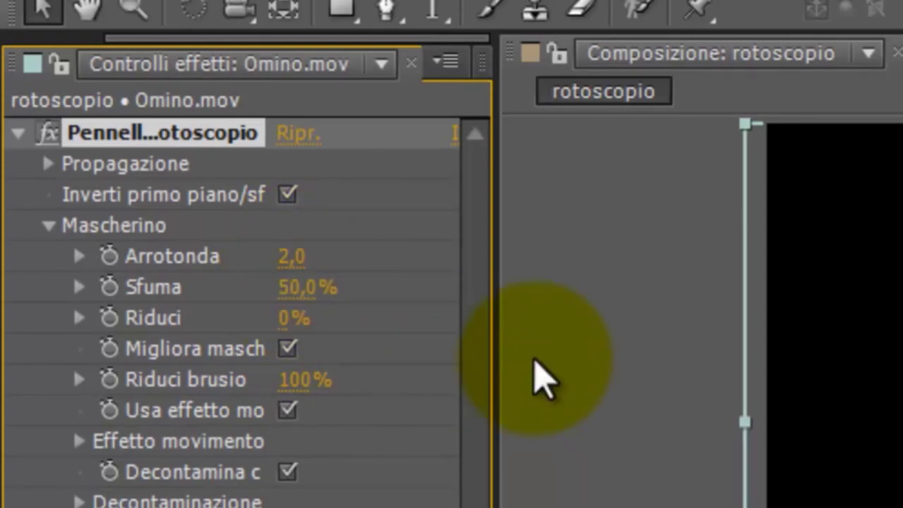
{"action": "left_click", "coordinate": [295, 288]}
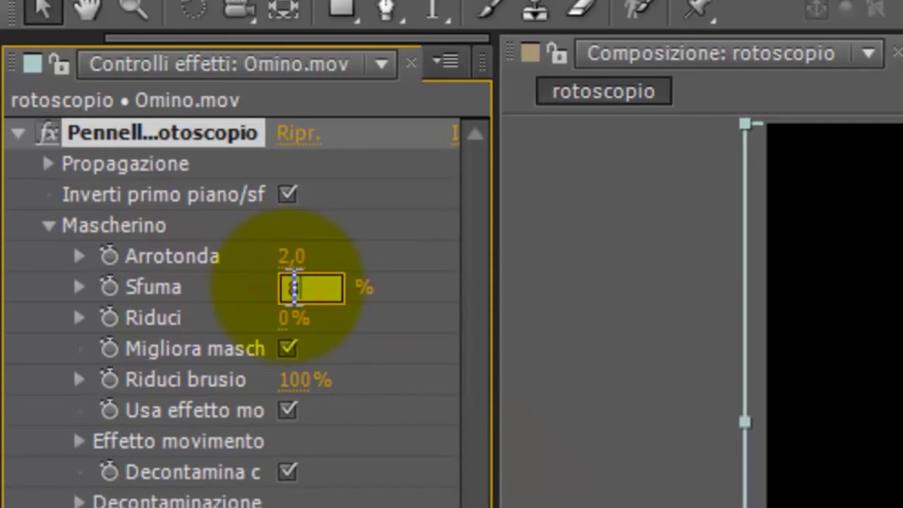
{"action": "type", "text": "60"}
{"action": "type", "text": "80"}
{"action": "key", "text": "Return"}
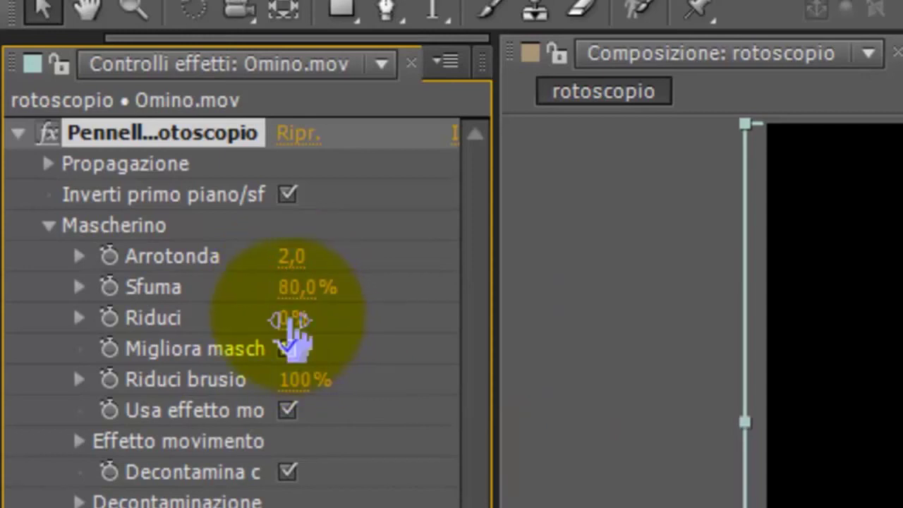
{"action": "left_click", "coordinate": [291, 256]}
{"action": "type", "text": "5"}
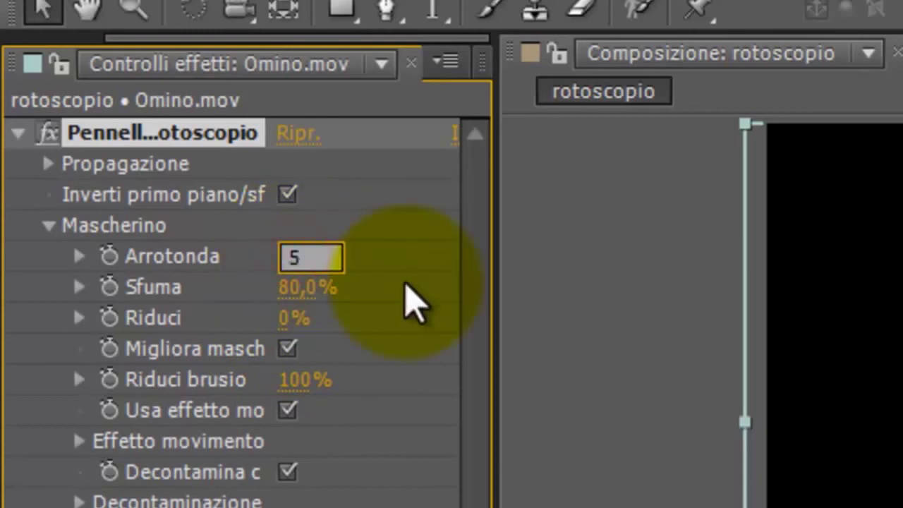
{"action": "key", "text": "Return"}
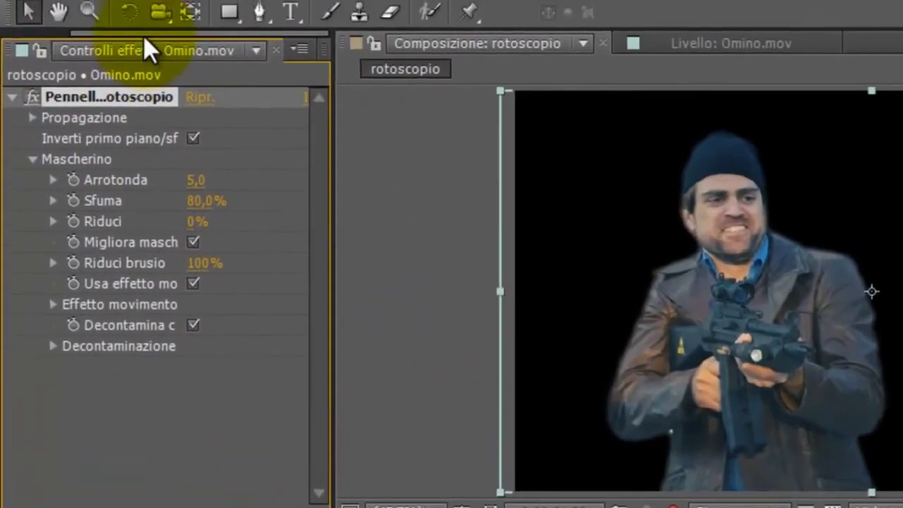
{"action": "left_click_drag", "start_coordinate": [112, 21], "coordinate": [29, 19]}
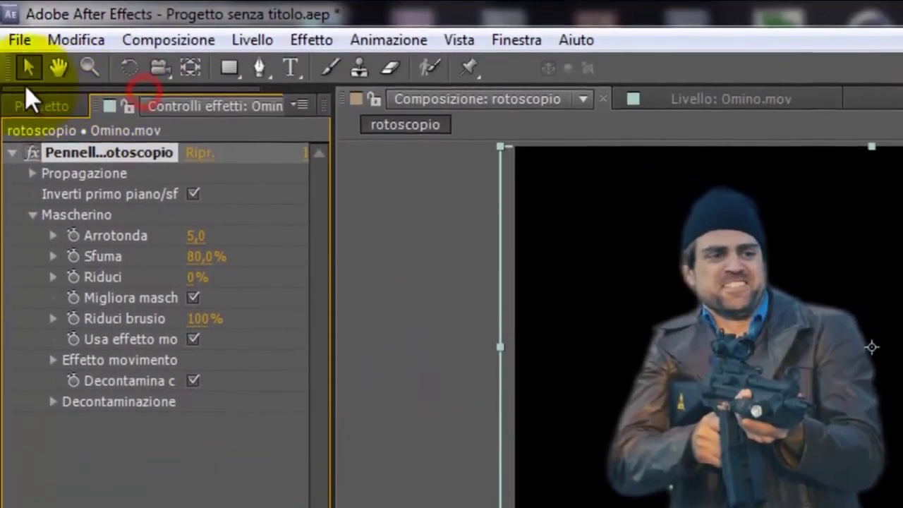
Add Sfondo.mov to the rotoscopio composition below Omino.mov and preview the composite from the start
{"action": "left_click", "coordinate": [41, 107]}
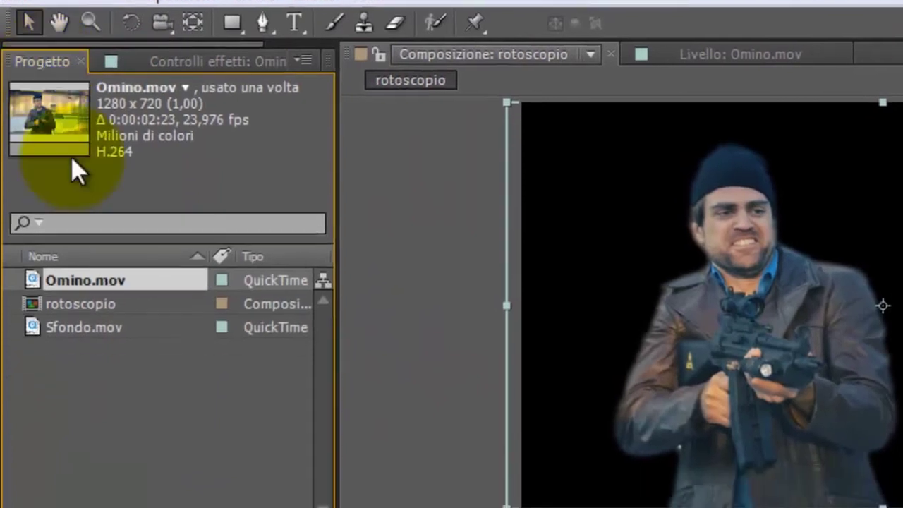
{"action": "left_click", "coordinate": [97, 162]}
{"action": "mouse_move", "coordinate": [90, 119]}
{"action": "left_mouse_down"}
{"action": "mouse_move", "coordinate": [221, 478]}
{"action": "mouse_move", "coordinate": [279, 485]}
{"action": "left_mouse_up"}
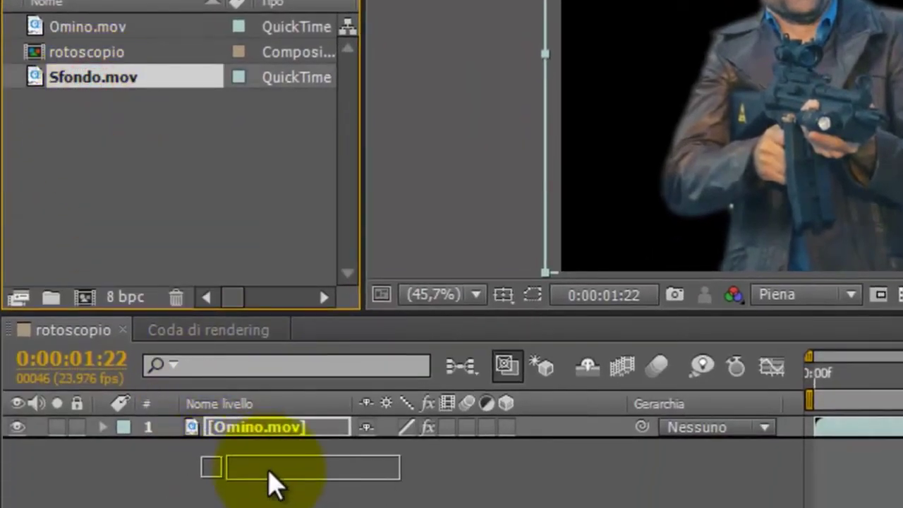
{"action": "left_click_drag", "start_coordinate": [279, 486], "coordinate": [275, 482]}
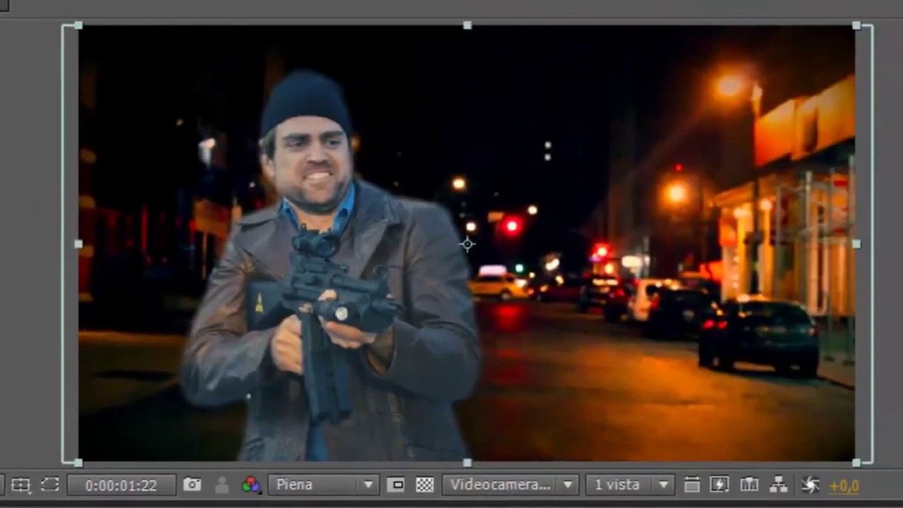
{"action": "key", "text": "Home"}
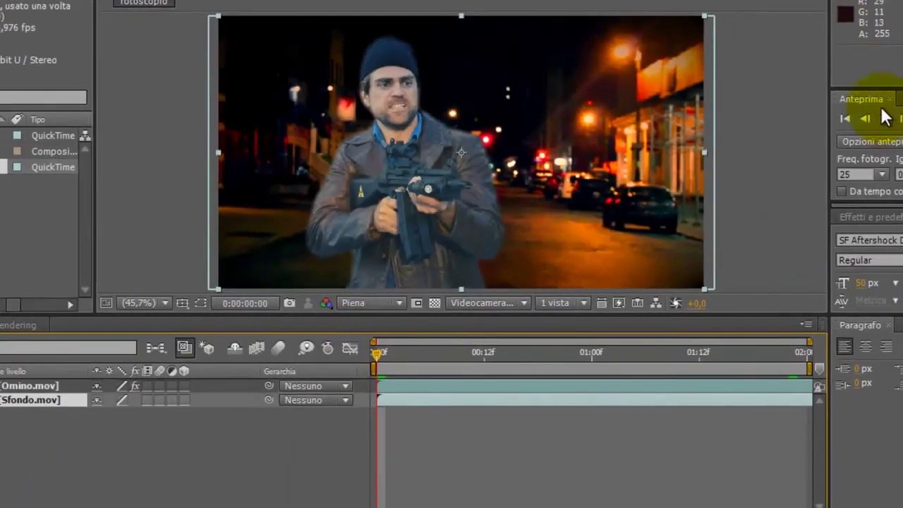
{"action": "left_click", "coordinate": [886, 119]}
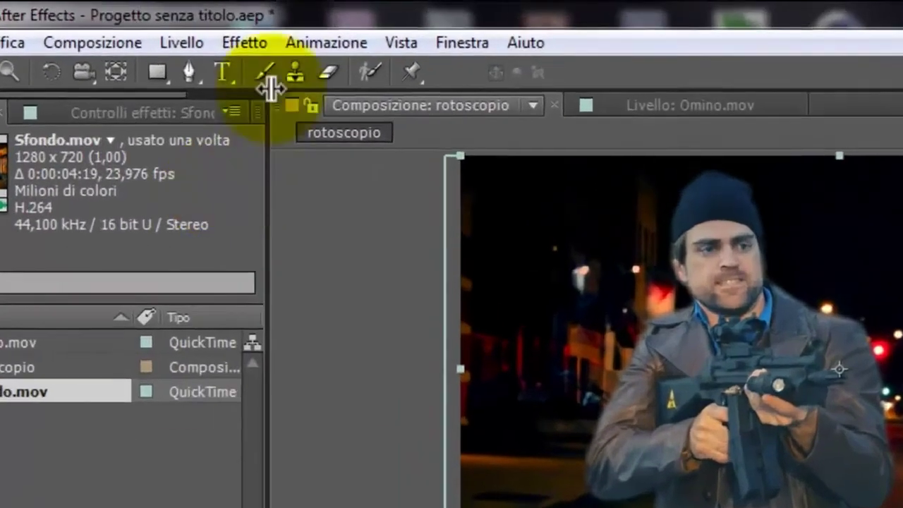
Apply Bilanciamento colore (HLS) to Sfondo.mov with Luminosità -8 and Saturazione -72
{"action": "left_click", "coordinate": [192, 15]}
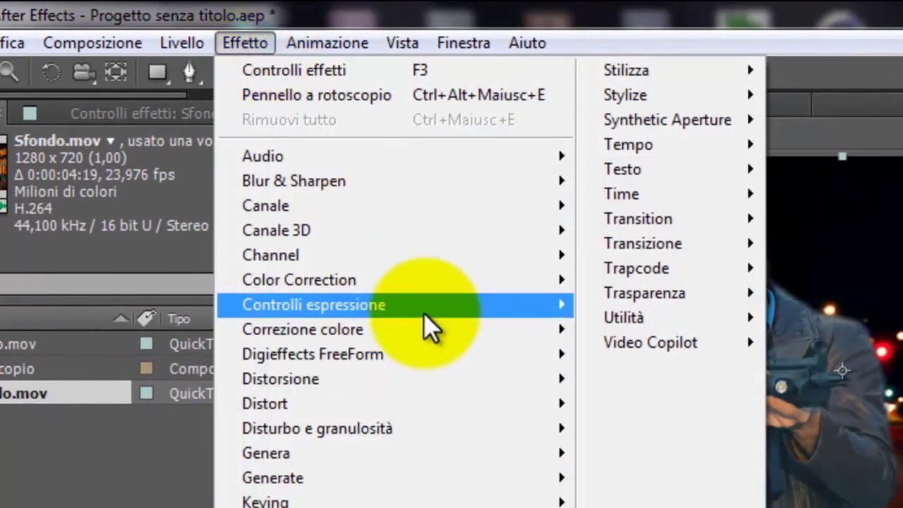
{"action": "mouse_move", "coordinate": [420, 329]}
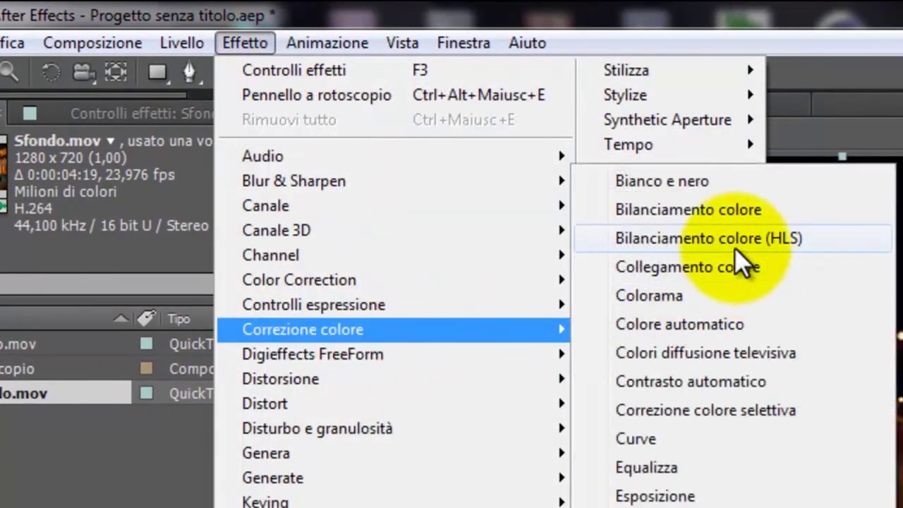
{"action": "left_click", "coordinate": [738, 240]}
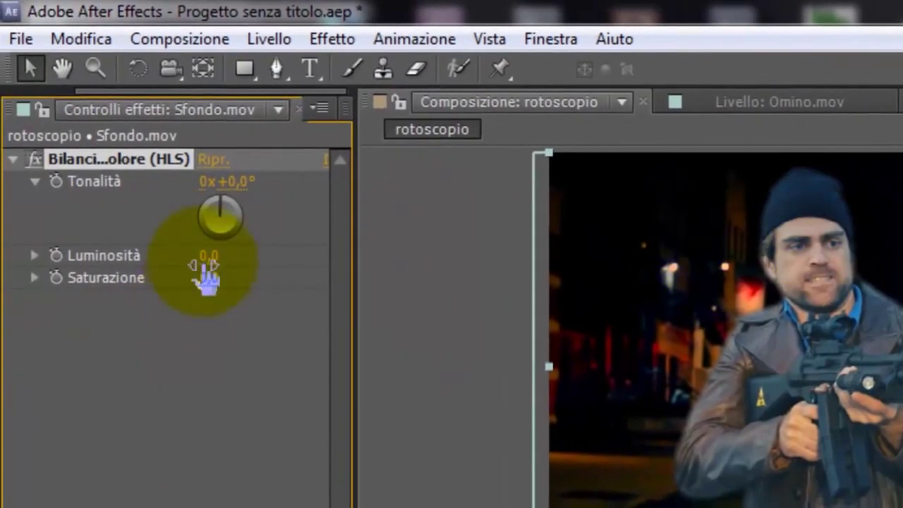
{"action": "left_click", "coordinate": [220, 258]}
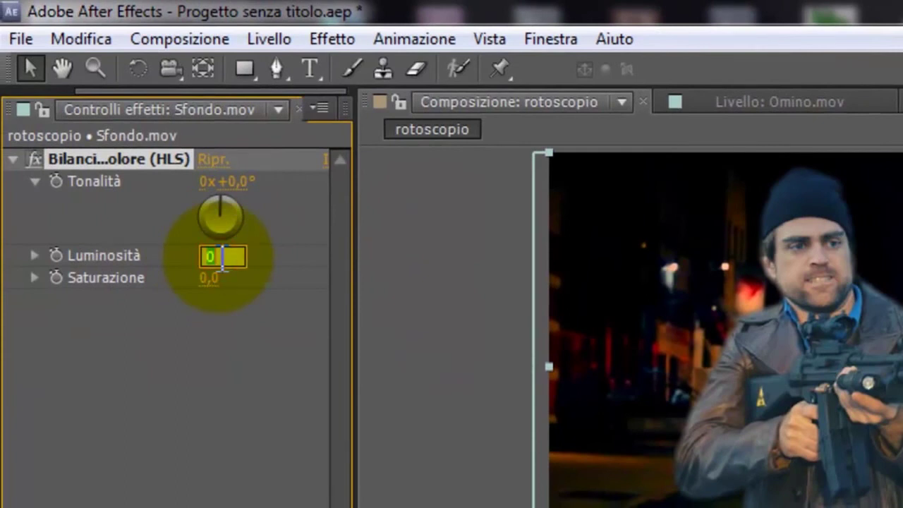
{"action": "type", "text": "-8"}
{"action": "key", "text": "Return"}
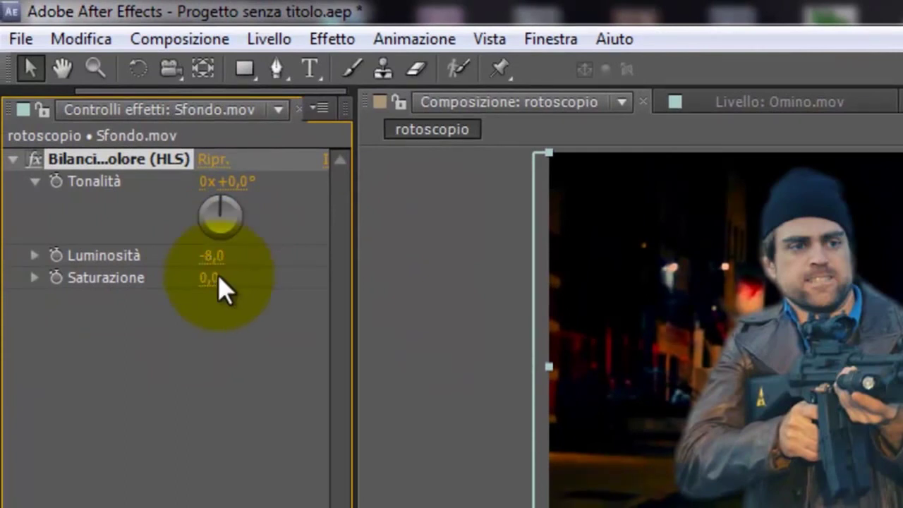
{"action": "left_click", "coordinate": [212, 280]}
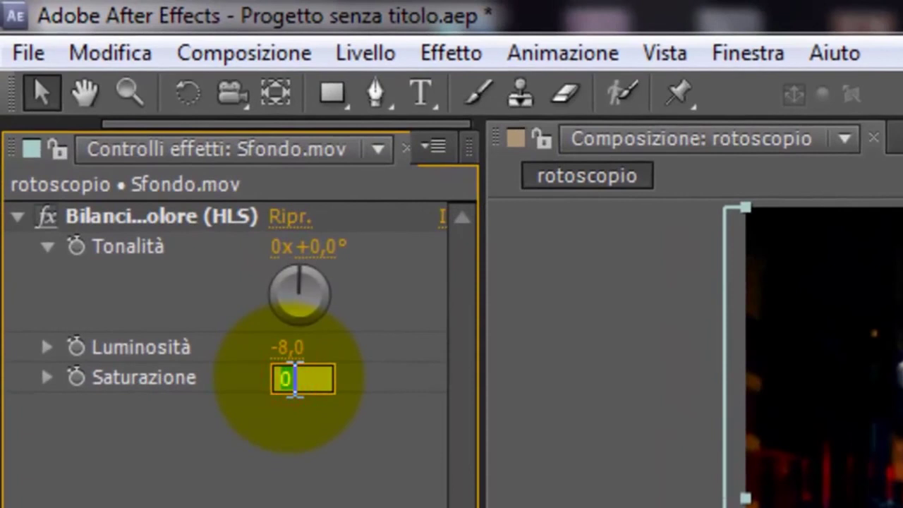
{"action": "type", "text": "-20"}
{"action": "key", "text": "Return"}
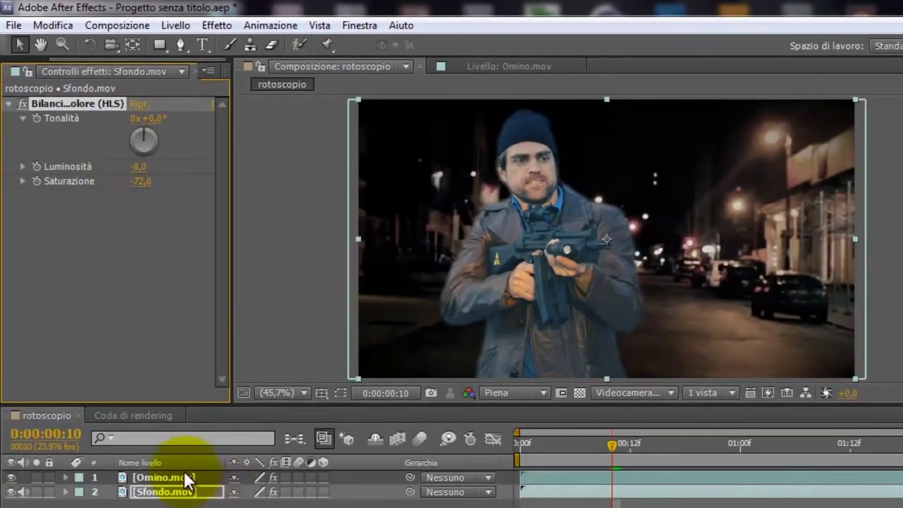
{"action": "left_click", "coordinate": [183, 478]}
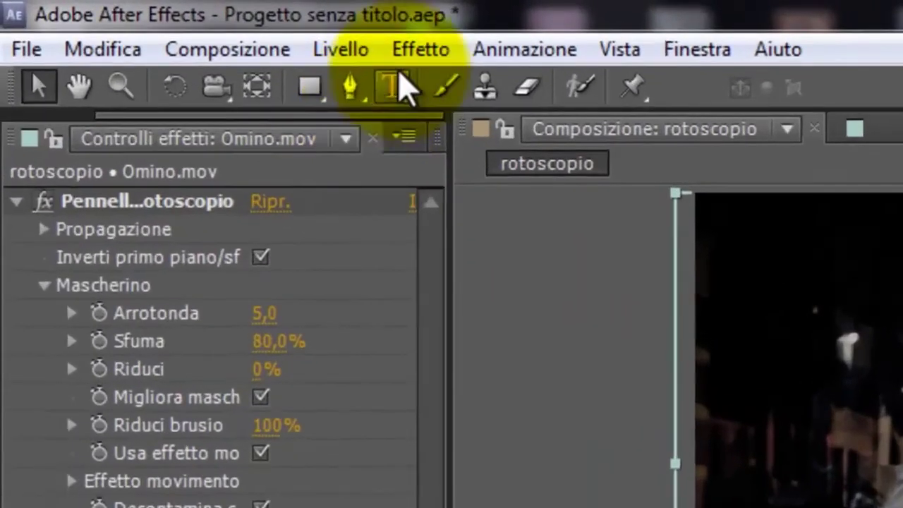
Apply Bilanciamento colore (HLS) to Omino.mov with Luminosità -25 and Saturazione 10
{"action": "left_click", "coordinate": [215, 26]}
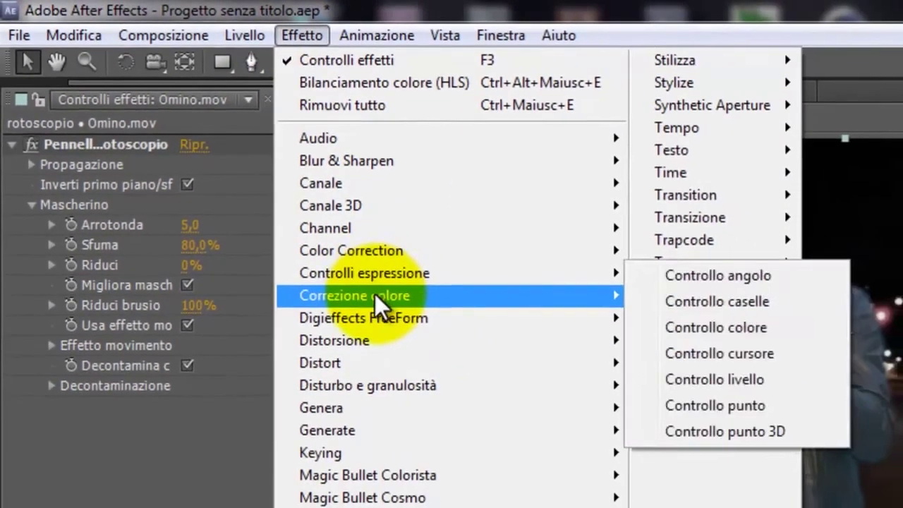
{"action": "mouse_move", "coordinate": [374, 295]}
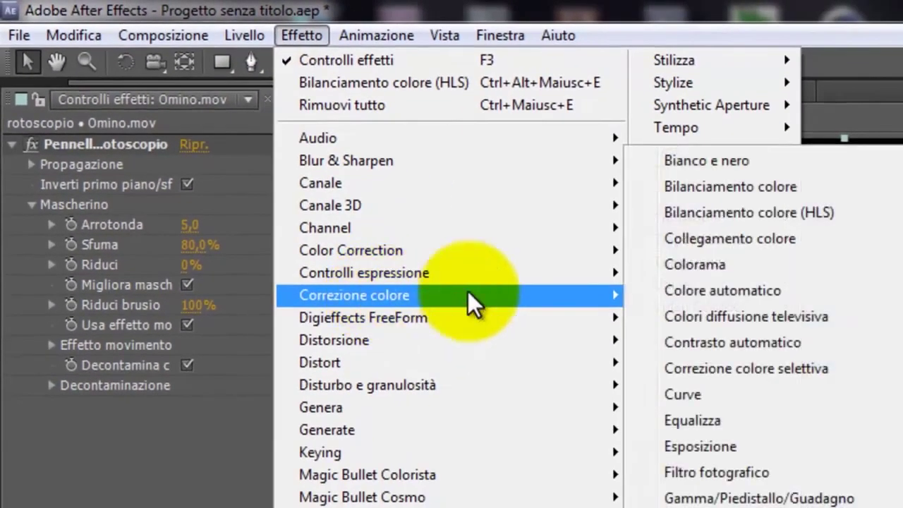
{"action": "left_click", "coordinate": [747, 218]}
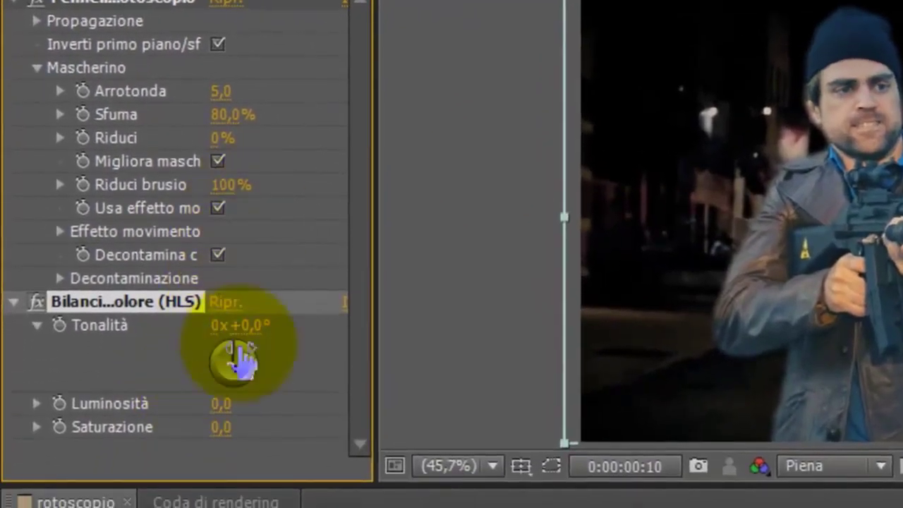
{"action": "left_click", "coordinate": [222, 404]}
{"action": "type", "text": "-25"}
{"action": "key", "text": "Return"}
{"action": "left_click", "coordinate": [222, 427]}
{"action": "type", "text": "10"}
{"action": "key", "text": "Return"}
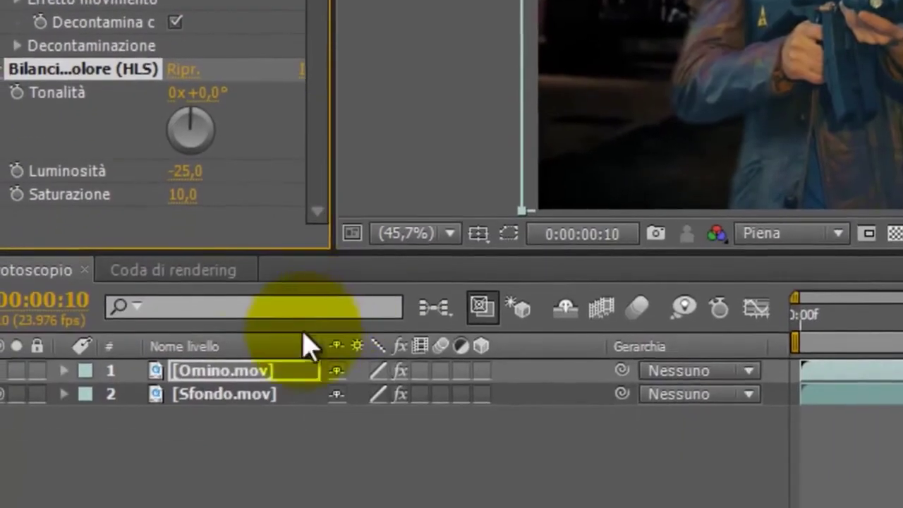
{"action": "left_click", "coordinate": [248, 372]}
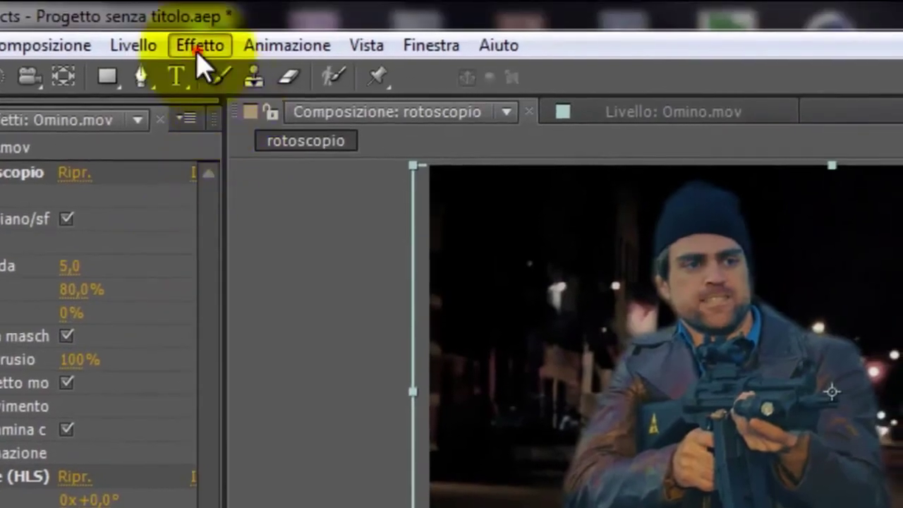
Add Ombra/Luce to Omino.mov, turn off Quantità automatica and set Quantità ombra to 0
{"action": "left_click", "coordinate": [200, 55]}
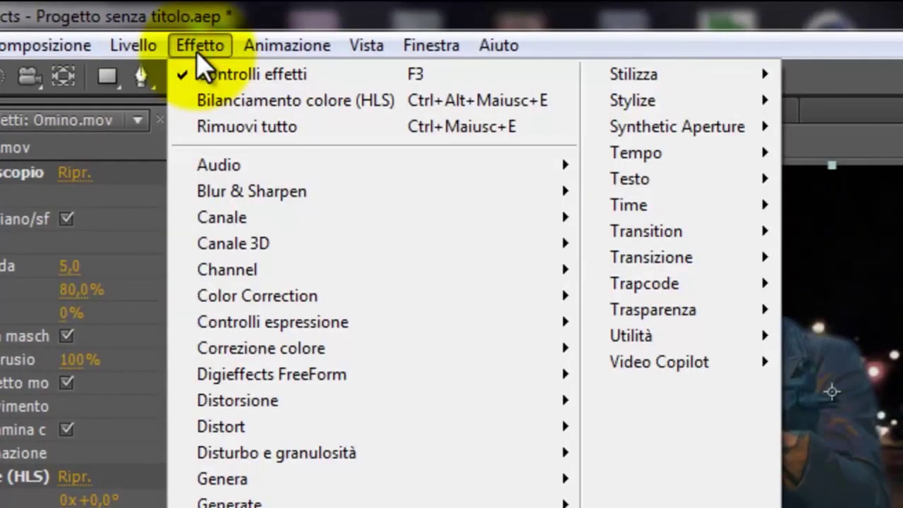
{"action": "mouse_move", "coordinate": [279, 350]}
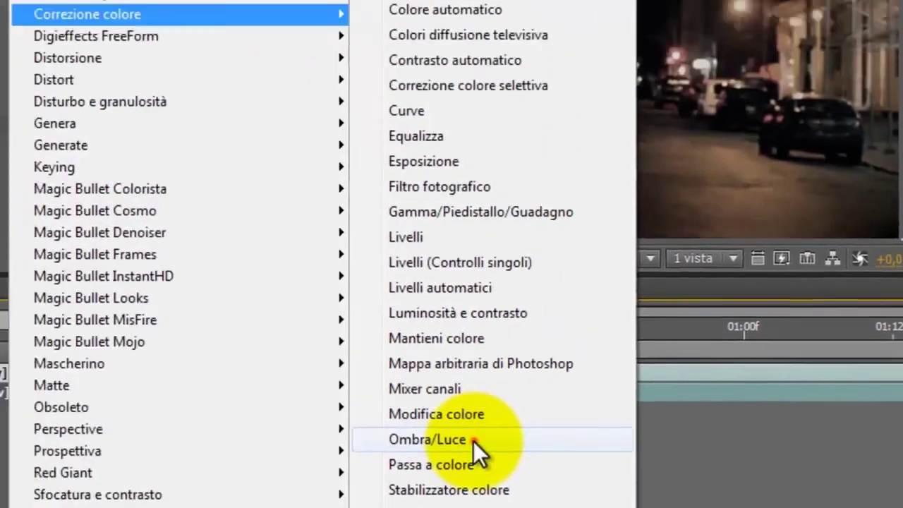
{"action": "left_click", "coordinate": [350, 343]}
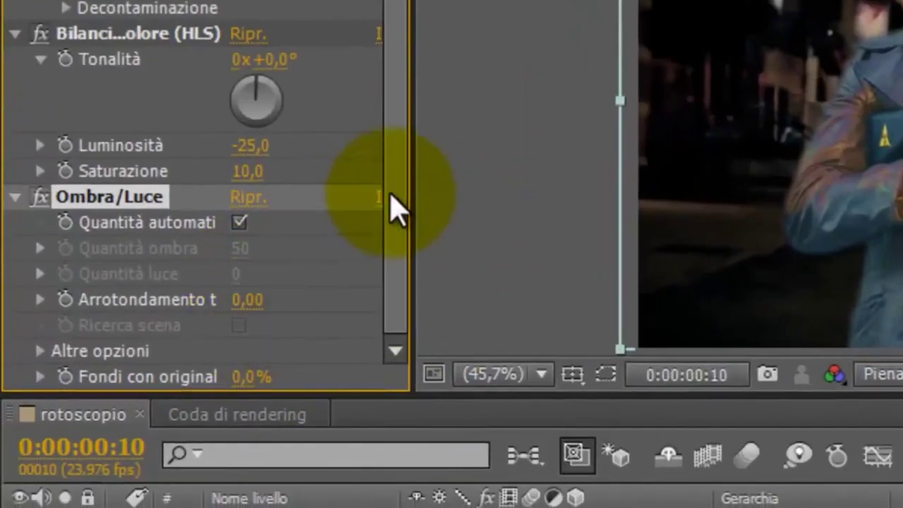
{"action": "left_click", "coordinate": [238, 223]}
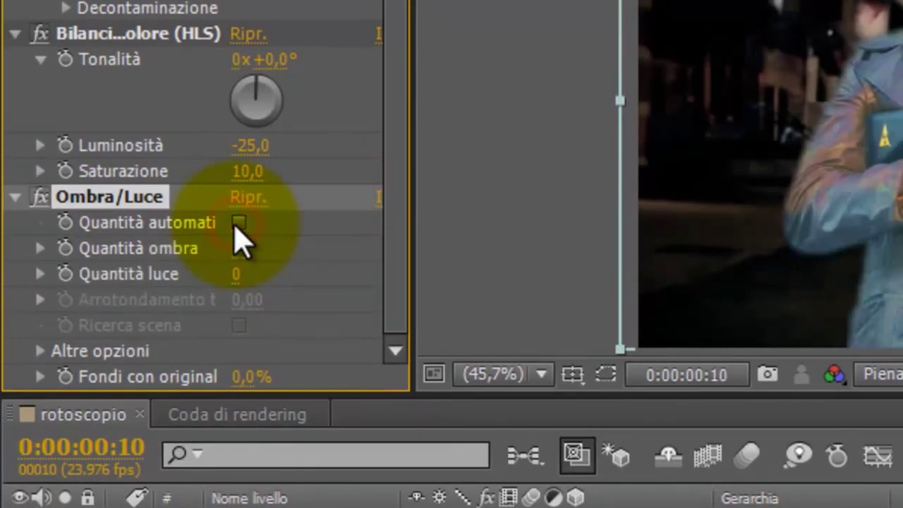
{"action": "left_click", "coordinate": [243, 249]}
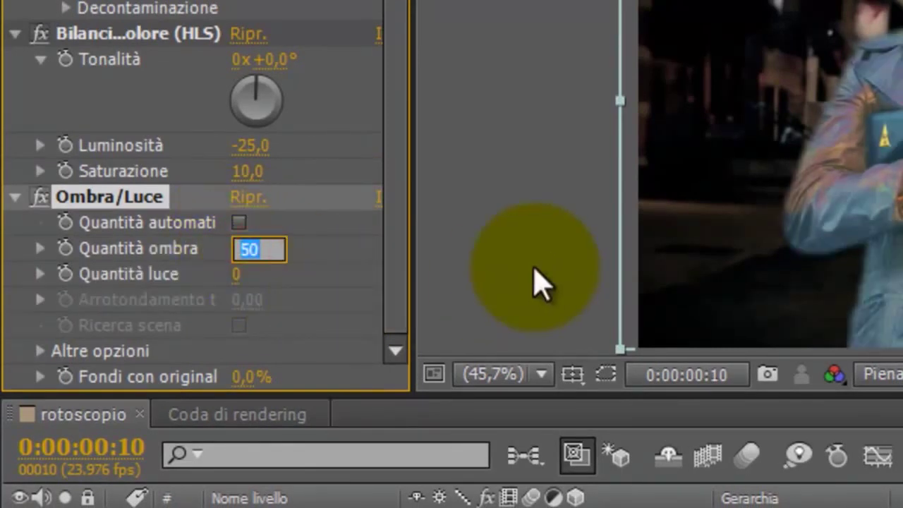
{"action": "type", "text": "0"}
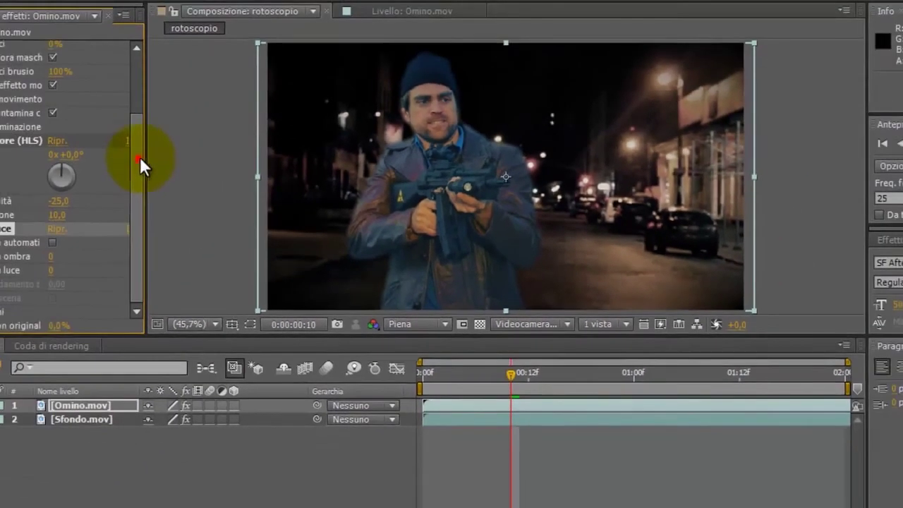
Bring Omino.mov's Ombra/Luce shadow amount to 0 and preview the composite from frame 0
{"action": "mouse_move", "coordinate": [140, 157]}
{"action": "left_mouse_down"}
{"action": "mouse_move", "coordinate": [134, 81]}
{"action": "mouse_move", "coordinate": [142, 185]}
{"action": "left_mouse_up"}
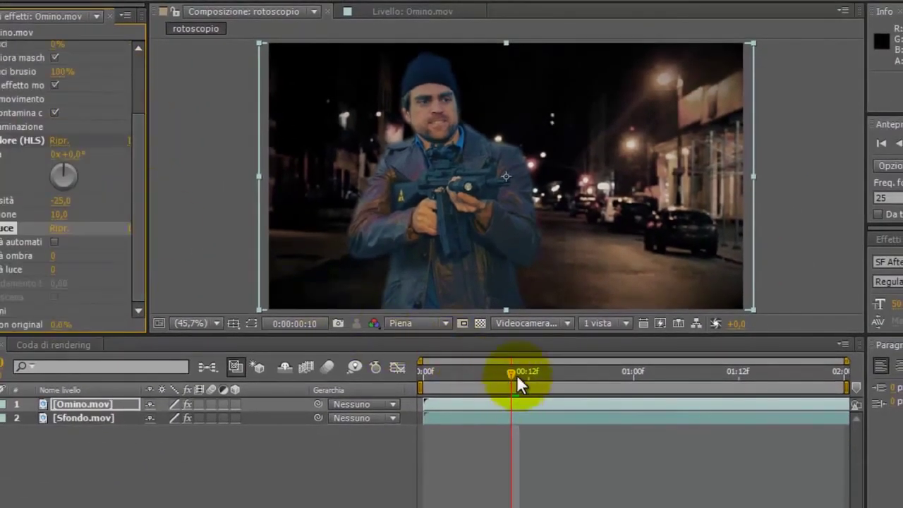
{"action": "left_click_drag", "start_coordinate": [511, 381], "coordinate": [430, 378]}
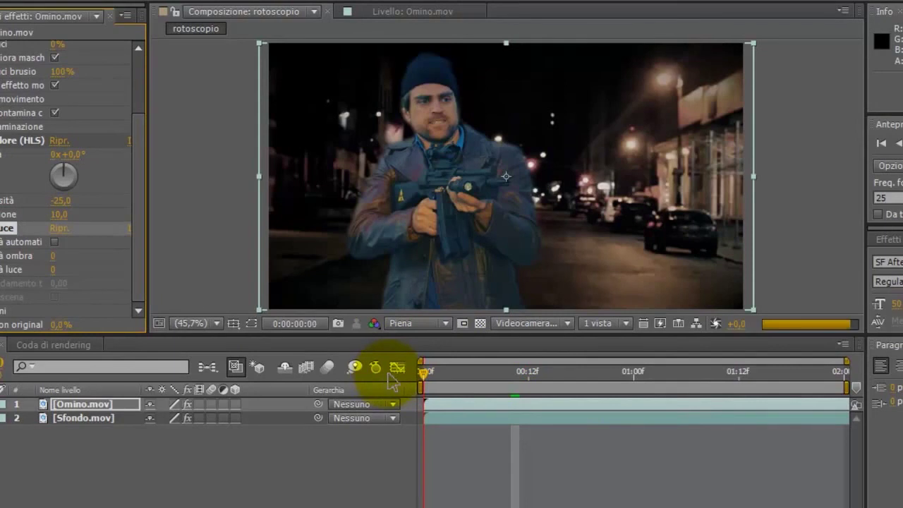
{"action": "key", "text": "KP_0"}
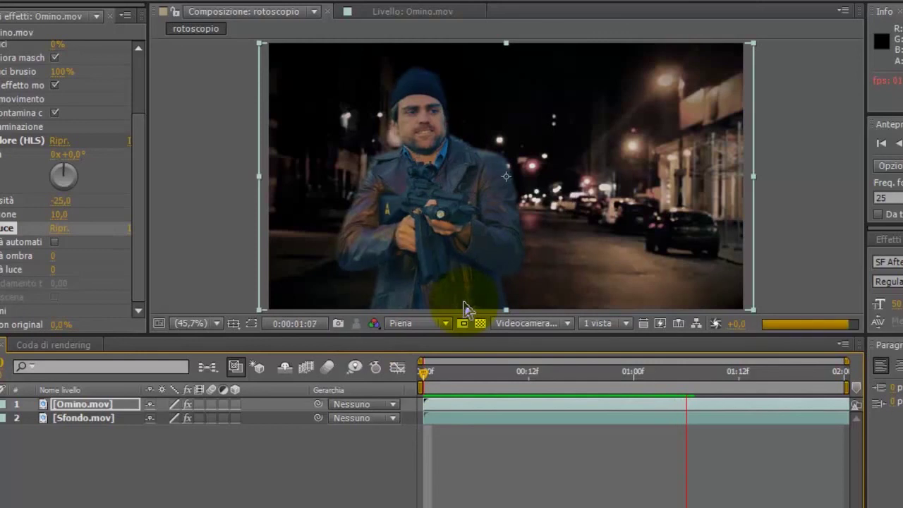
{"action": "left_click", "coordinate": [429, 372]}
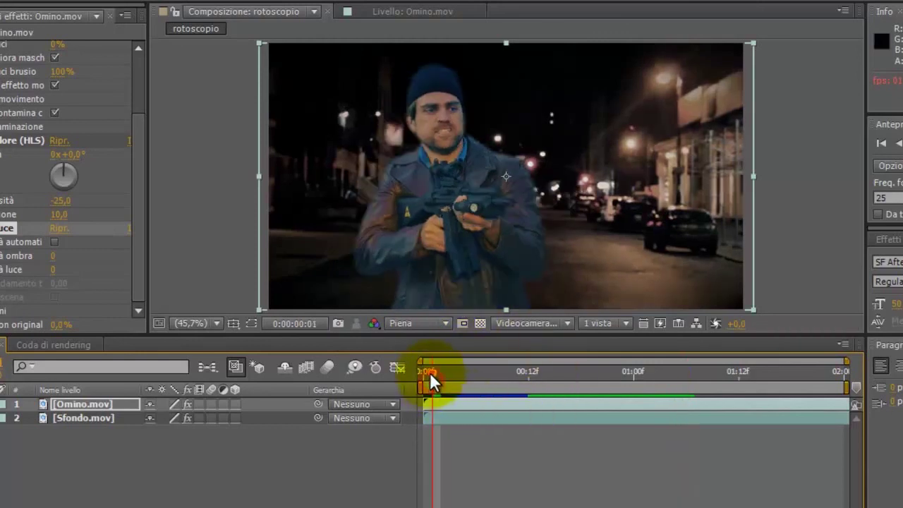
{"action": "left_click", "coordinate": [83, 403]}
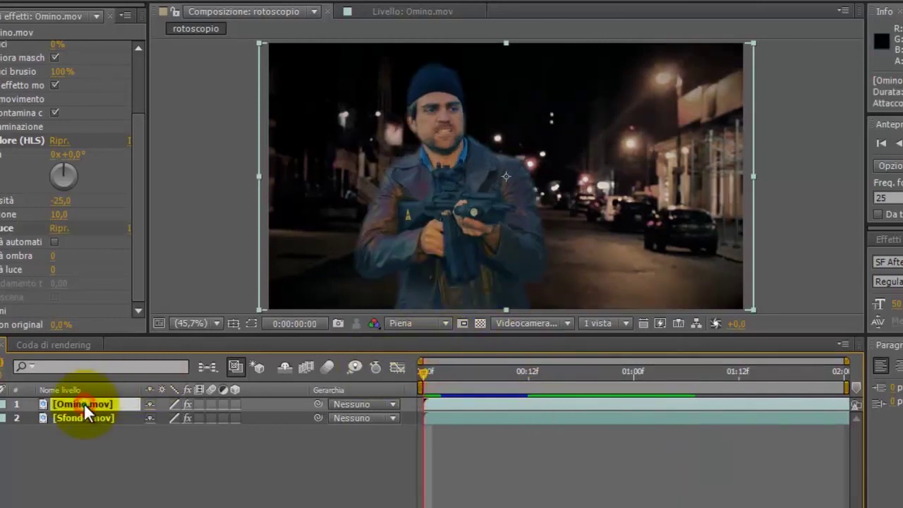
Scale the Omino.mov man down, lower him onto the street, and add the composition to the render queue
{"action": "left_click_drag", "start_coordinate": [753, 41], "coordinate": [683, 61]}
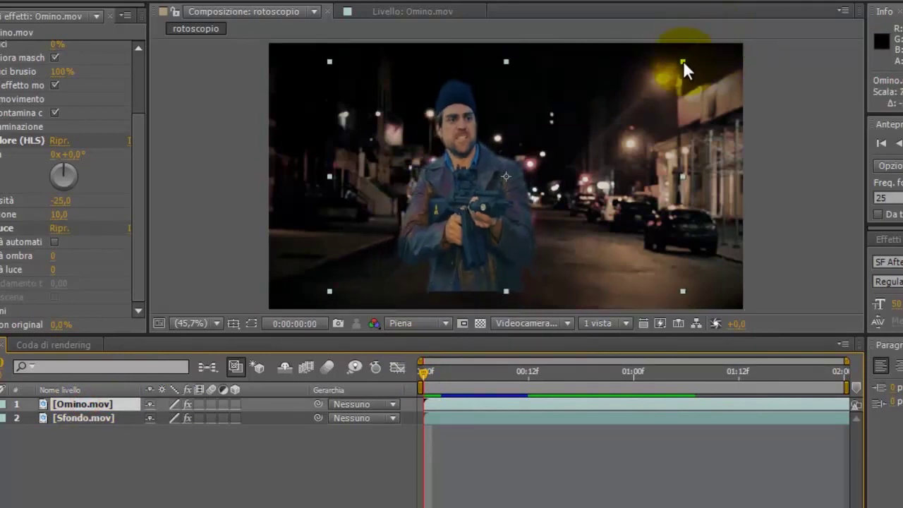
{"action": "left_click_drag", "start_coordinate": [683, 61], "coordinate": [683, 70]}
{"action": "left_click_drag", "start_coordinate": [492, 181], "coordinate": [492, 218]}
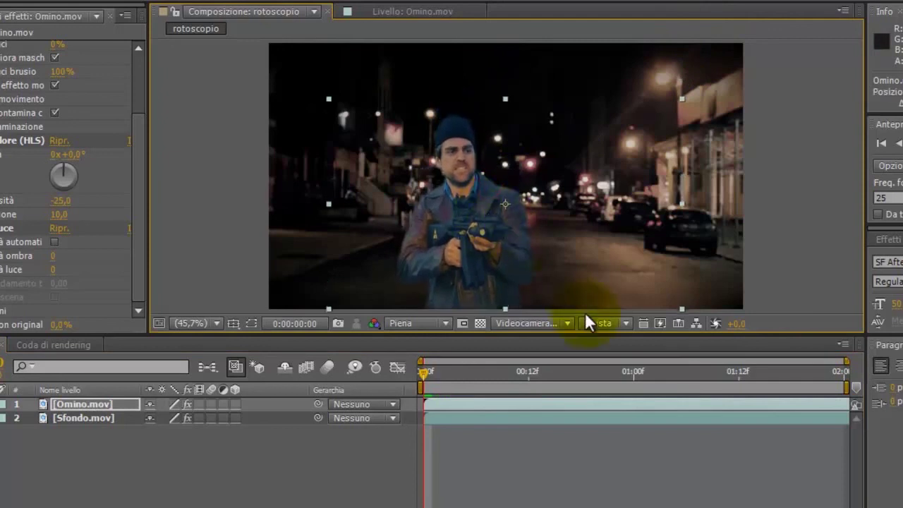
{"action": "left_click", "coordinate": [788, 242]}
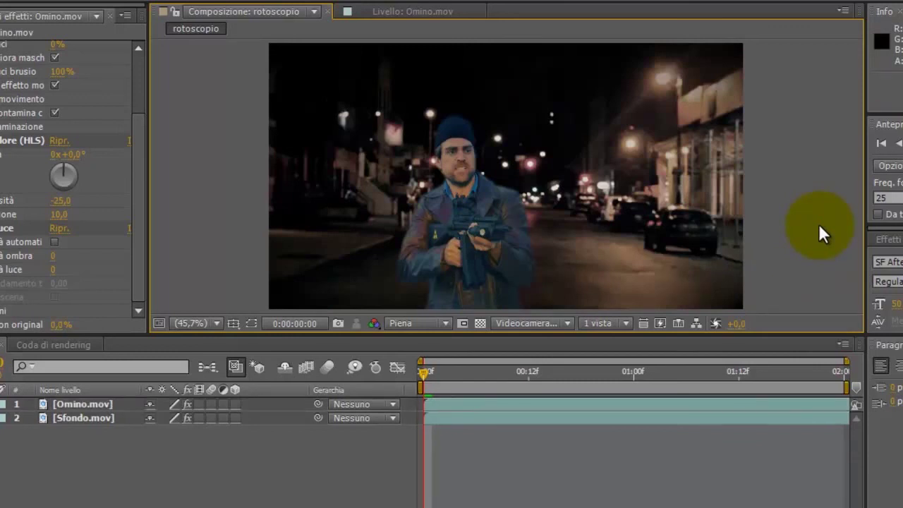
{"action": "key", "text": "ctrl+m"}
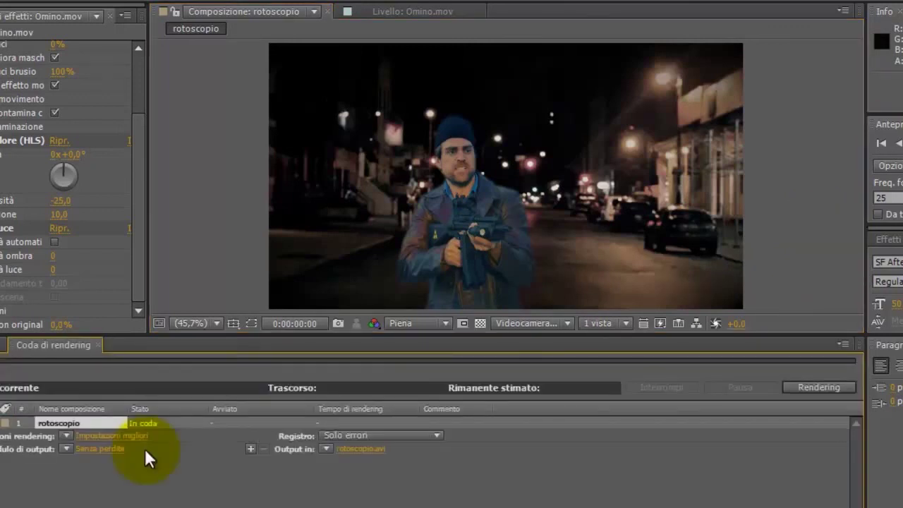